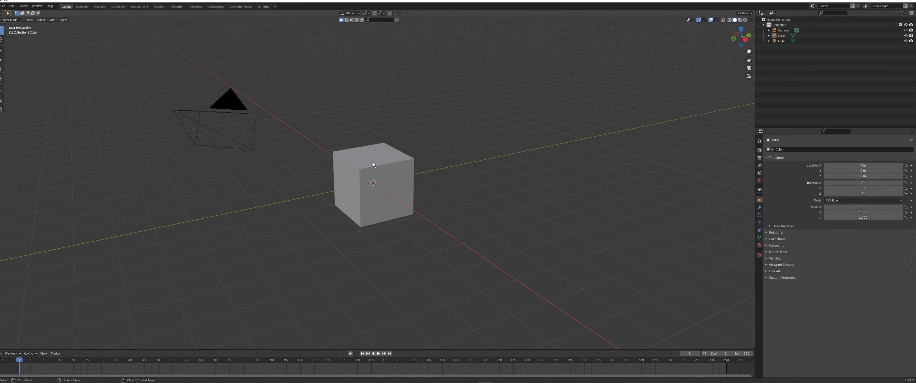
# - Try out free move, rotate and scale transforms on the cube, cancelling each one
pyautogui.moveTo(416, 137); pyautogui.dragTo(397, 158, button='middle')
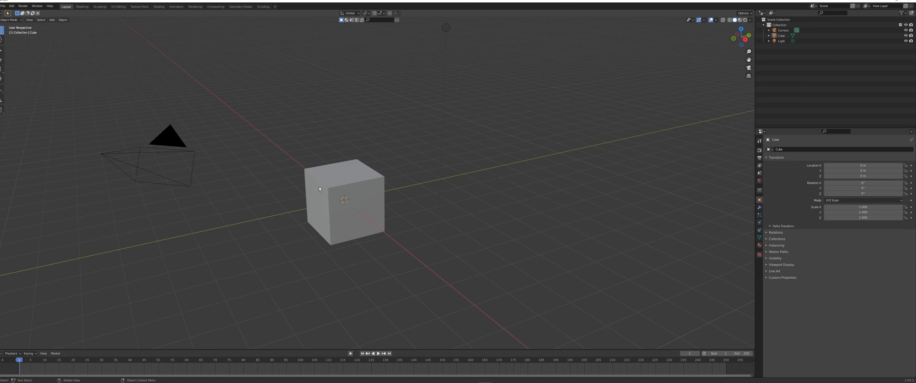
pyautogui.click(336, 193)
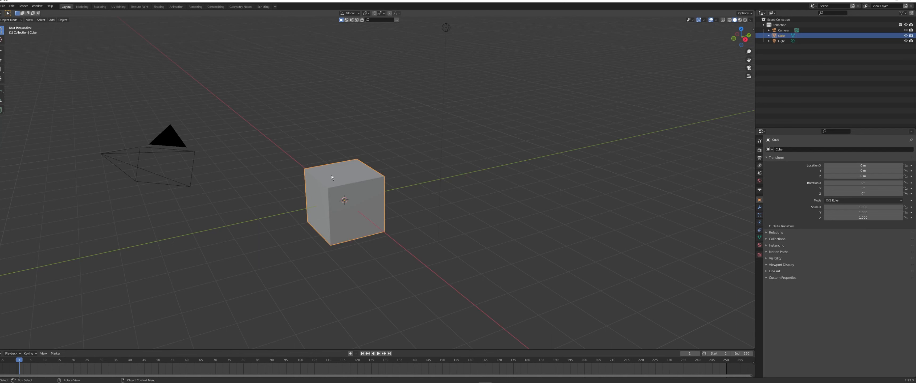
pyautogui.press('g')
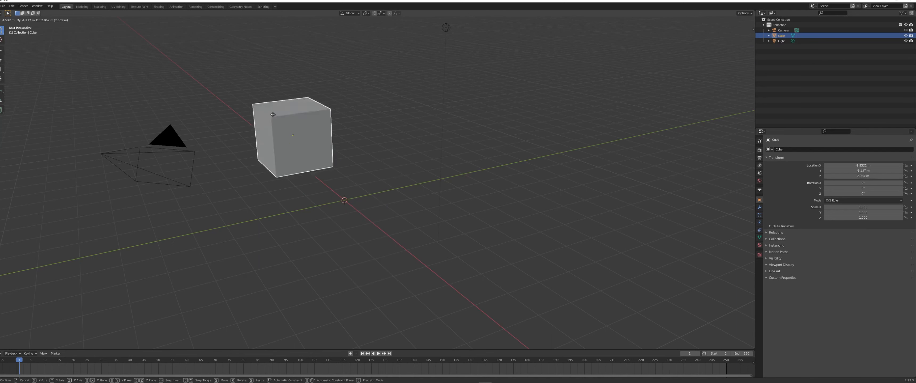
pyautogui.press('Escape')
pyautogui.press('r')
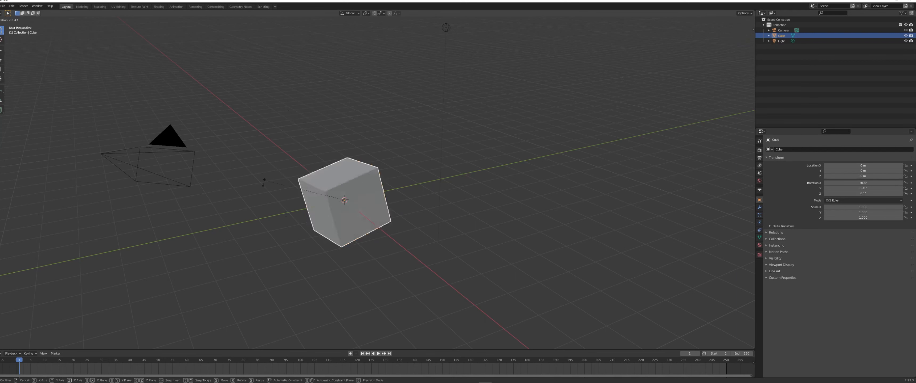
pyautogui.press('Escape')
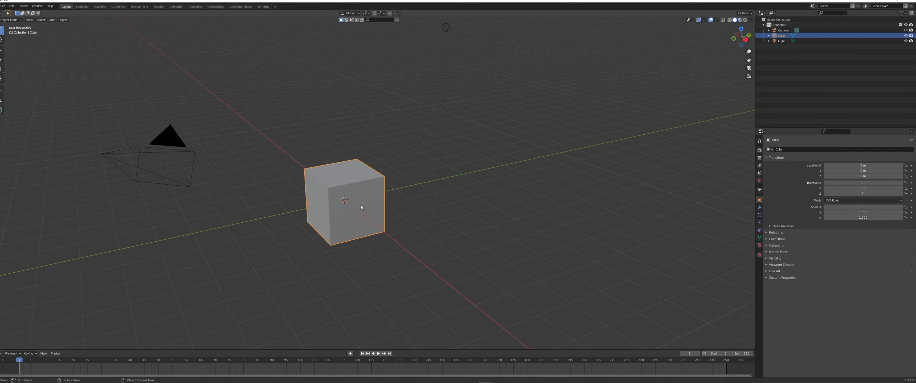
pyautogui.press('s')
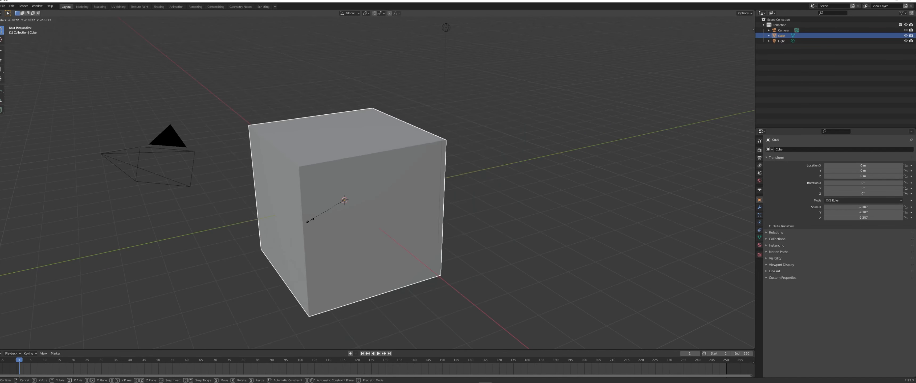
pyautogui.press('Escape')
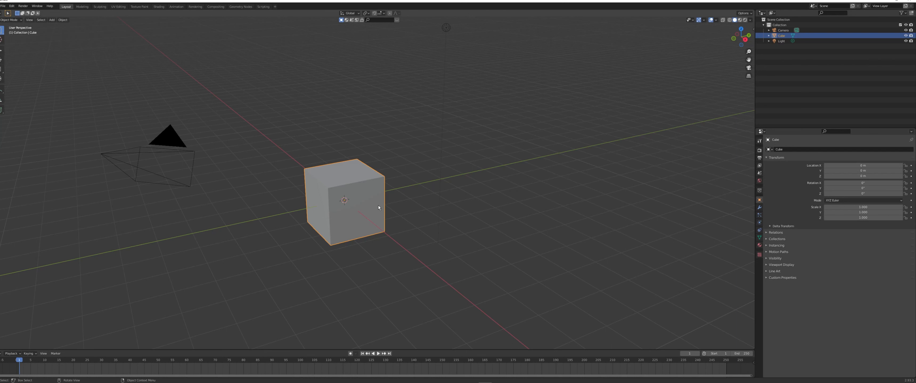
# - Try moving the cube constrained to the X, Z and Y axes, cancel the move and deselect the cube
pyautogui.press('g')
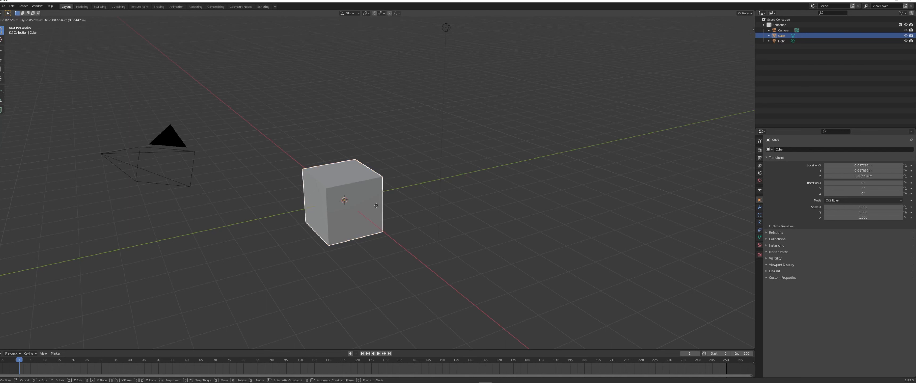
pyautogui.press('x')
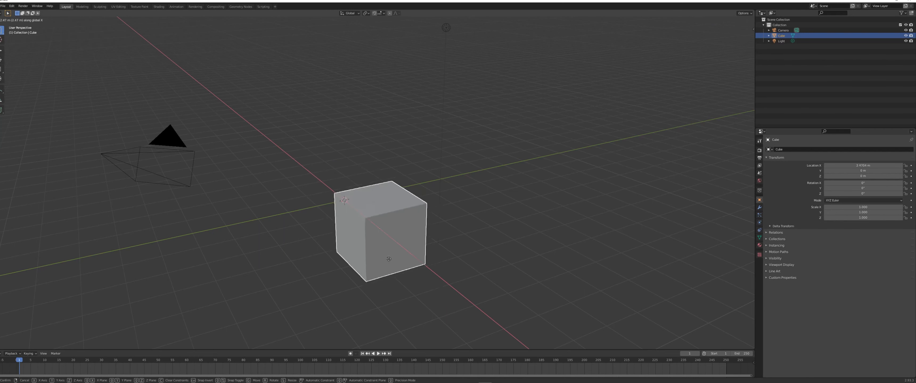
pyautogui.press('z')
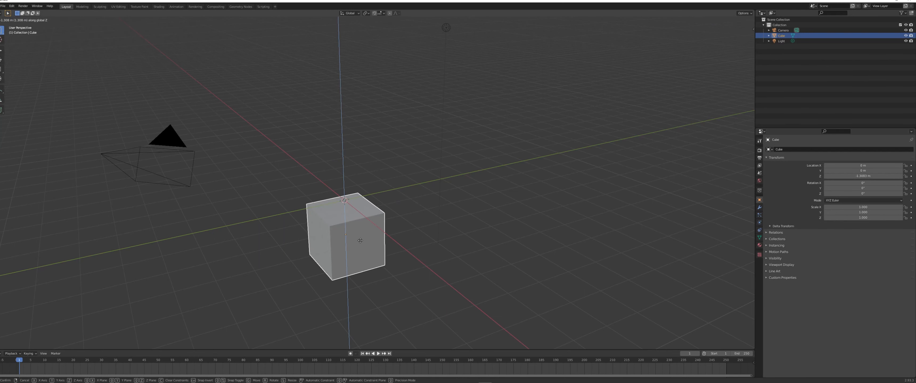
pyautogui.press('y')
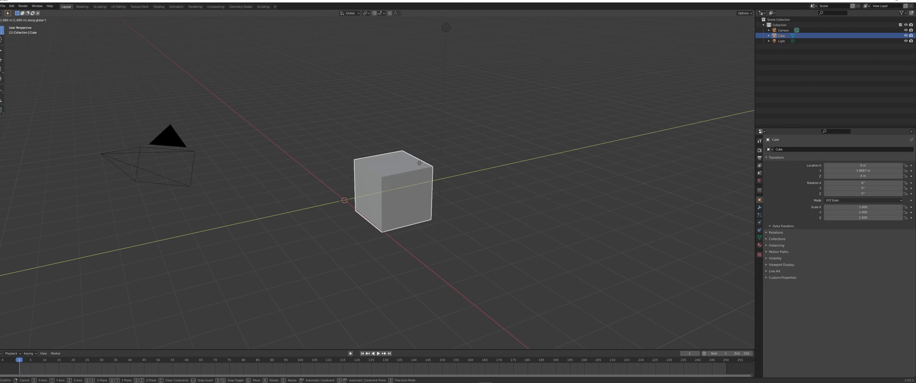
pyautogui.press('Escape')
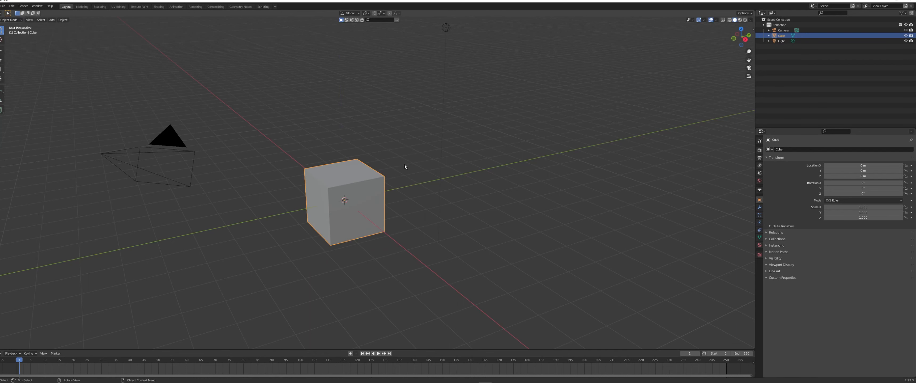
pyautogui.click(404, 165)
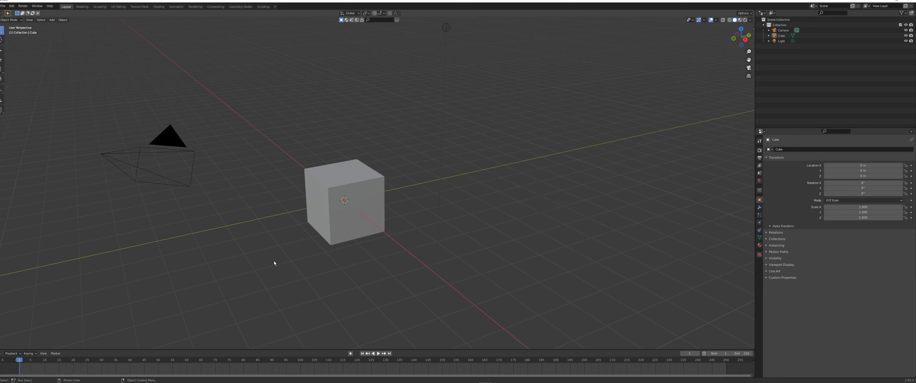
# - Select the cube and switch it to Edit Mode
pyautogui.click(323, 229)
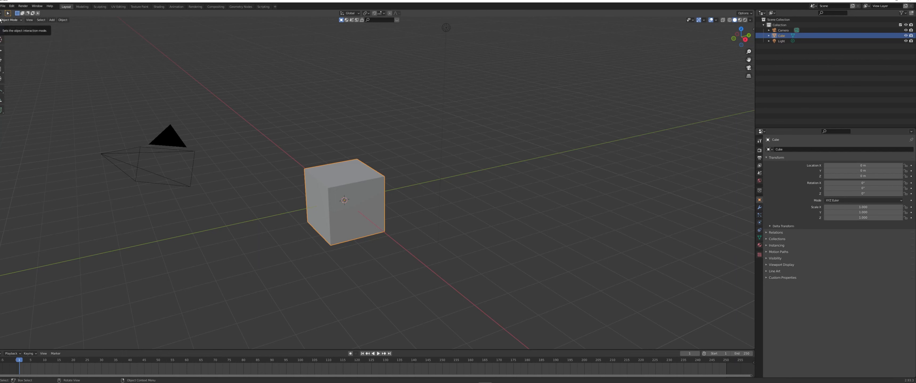
pyautogui.click(11, 20)
pyautogui.click(9, 35)
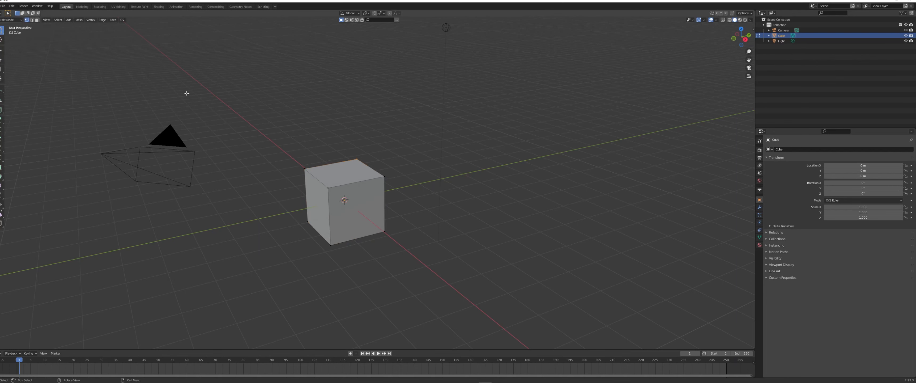
# - Try transforming the cube's vertices by selecting a top corner and moving it freely, cancelling each change
pyautogui.moveTo(390, 173); pyautogui.dragTo(328, 99, button='middle')
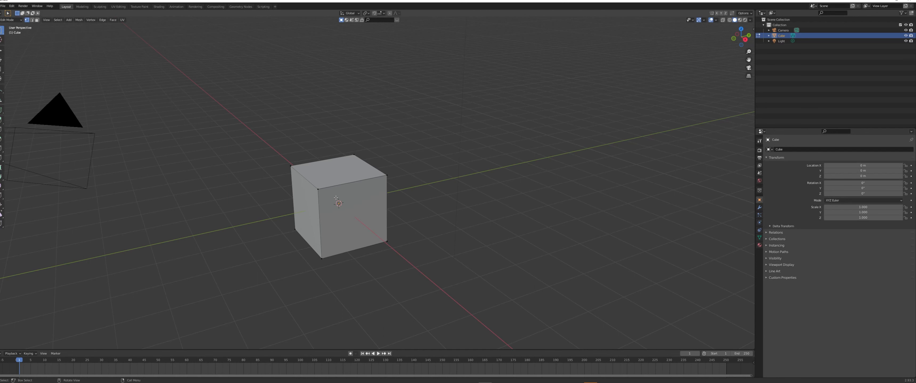
pyautogui.moveTo(340, 200); pyautogui.dragTo(265, 133)
pyautogui.press('g')
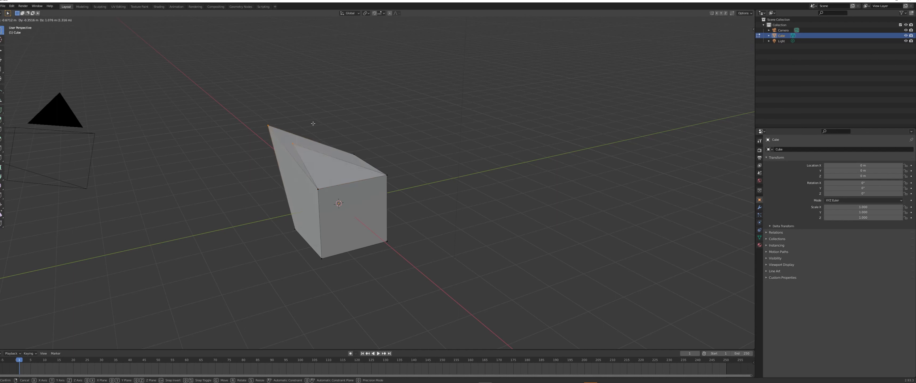
pyautogui.press('Escape')
pyautogui.press('g')
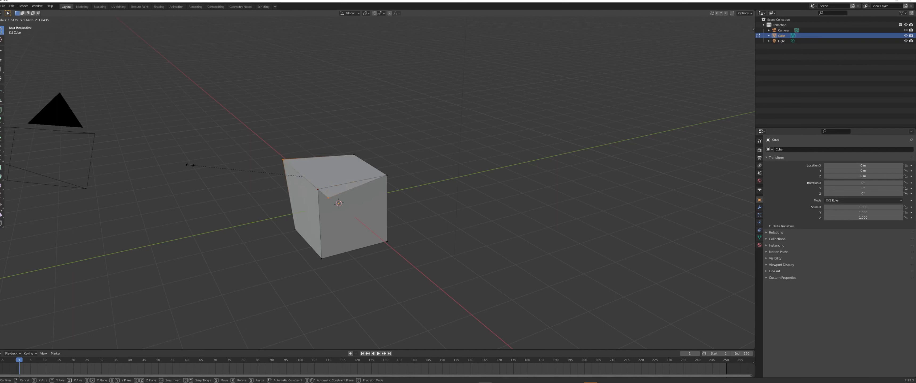
pyautogui.press('Escape')
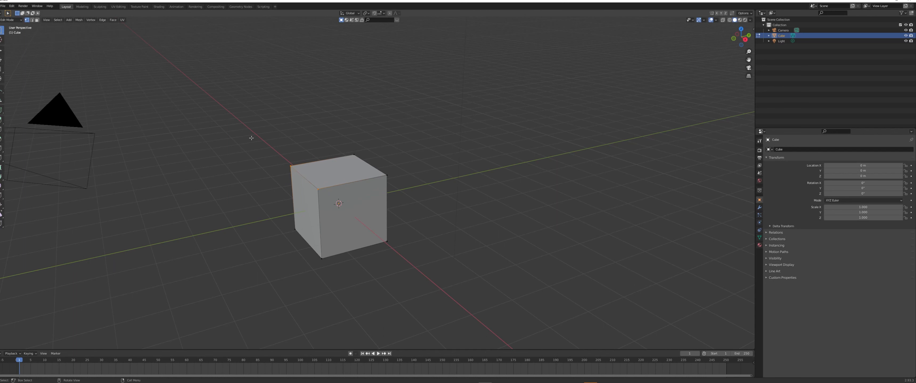
pyautogui.press('g')
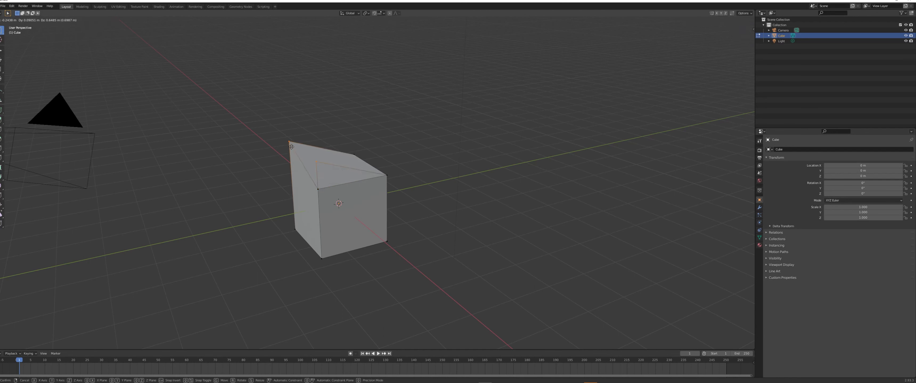
pyautogui.rightClick(206, 101)
# - Try moving the cube's top front edge in edge select mode, including along the Z axis, cancelling each move
pyautogui.click(32, 20)
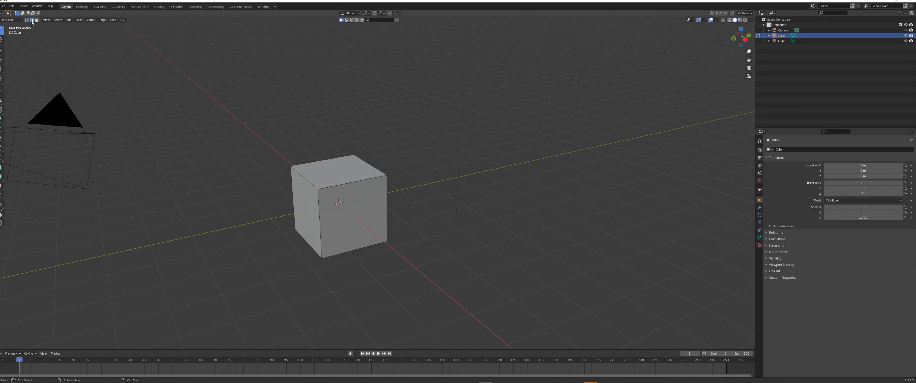
pyautogui.click(358, 181)
pyautogui.press('g')
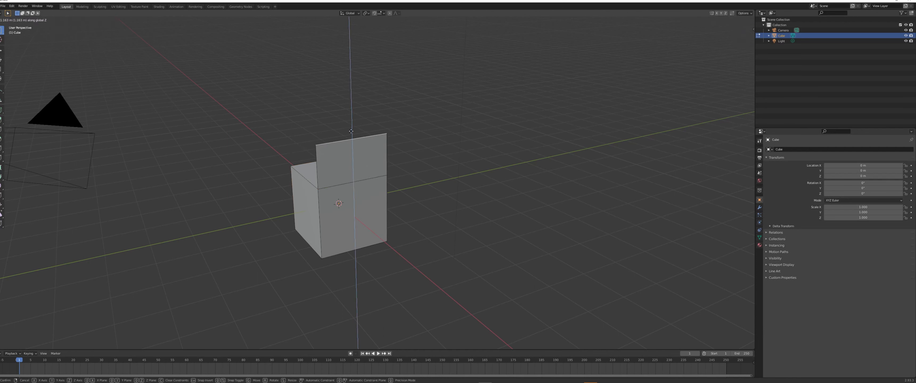
pyautogui.rightClick(350, 138)
pyautogui.press('g')
pyautogui.rightClick(343, 138)
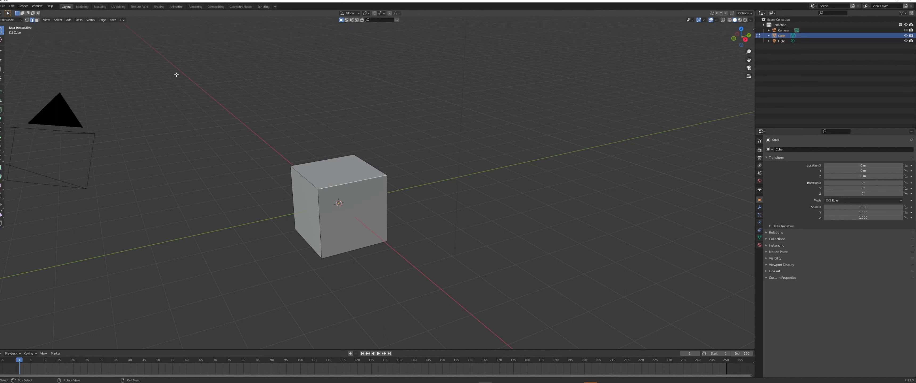
# - Try transforming the cube's top face in face select mode, including a move along the Y axis, cancelling each attempt
pyautogui.click(37, 20)
pyautogui.click(348, 172)
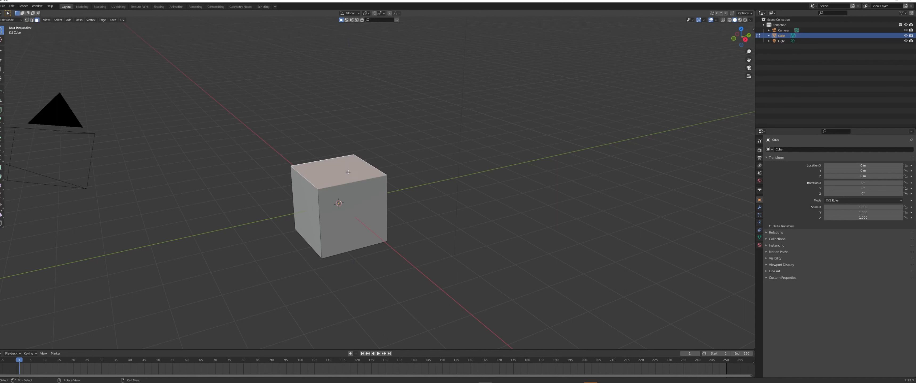
pyautogui.press('g')
pyautogui.rightClick(344, 111)
pyautogui.press('r')
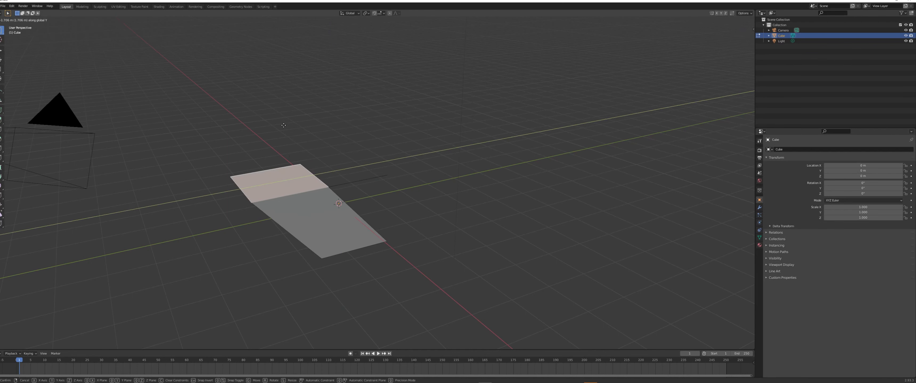
pyautogui.rightClick(241, 119)
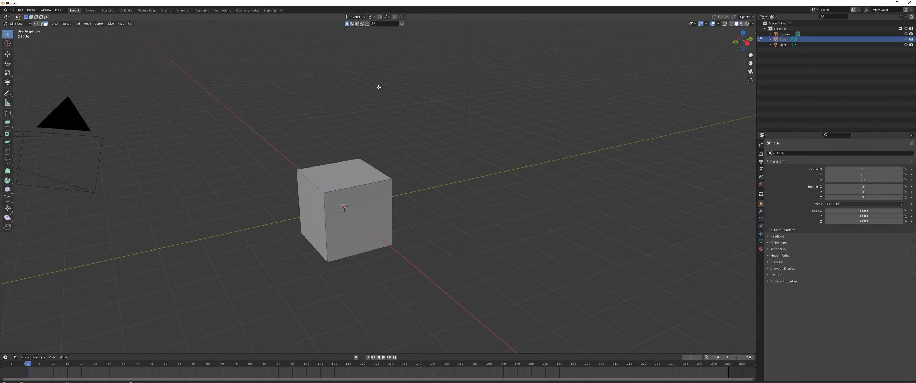
# - Select all of the cube's geometry, and deselect everything in vertex select mode
pyautogui.click(323, 177)
pyautogui.press('a')
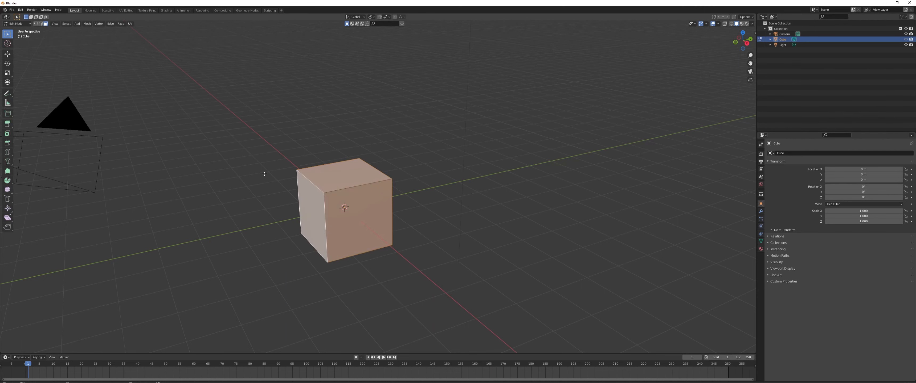
pyautogui.press('1')
pyautogui.hotkey('alt', 'a')
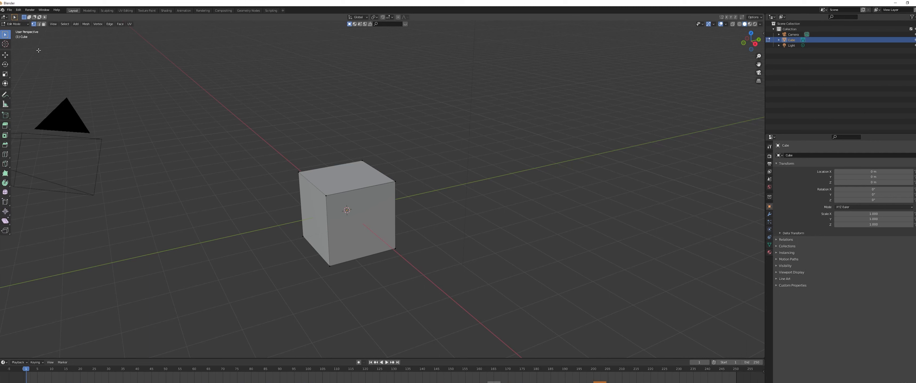
# - Select the cube's top face in face select mode and extrude it upward by 10 m
pyautogui.click(44, 24)
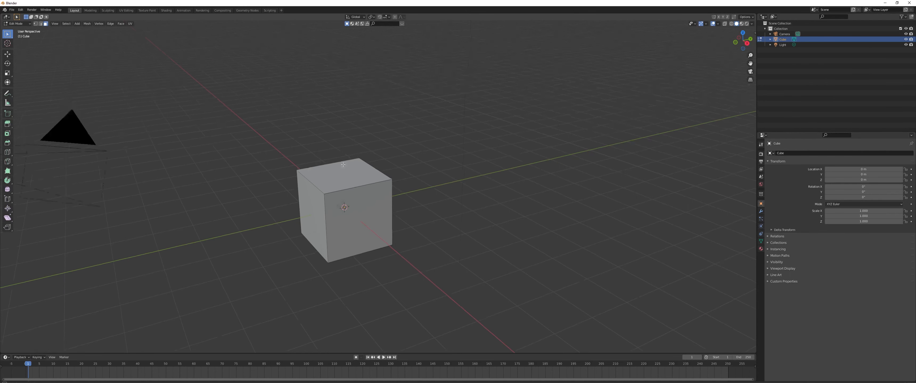
pyautogui.moveTo(338, 135); pyautogui.dragTo(345, 170, button='middle')
pyautogui.click(338, 178)
pyautogui.moveTo(437, 213)
pyautogui.mouseDown(button='middle')
pyautogui.moveTo(450, 207)
pyautogui.moveTo(444, 232)
pyautogui.moveTo(443, 221)
pyautogui.mouseUp(button='middle')
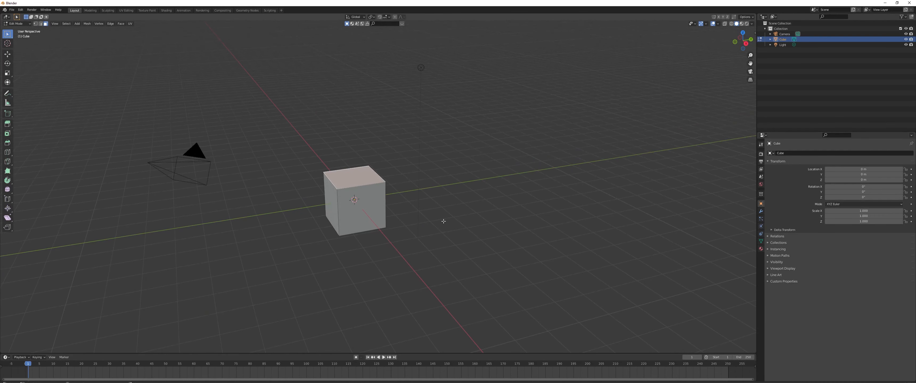
pyautogui.press('e')
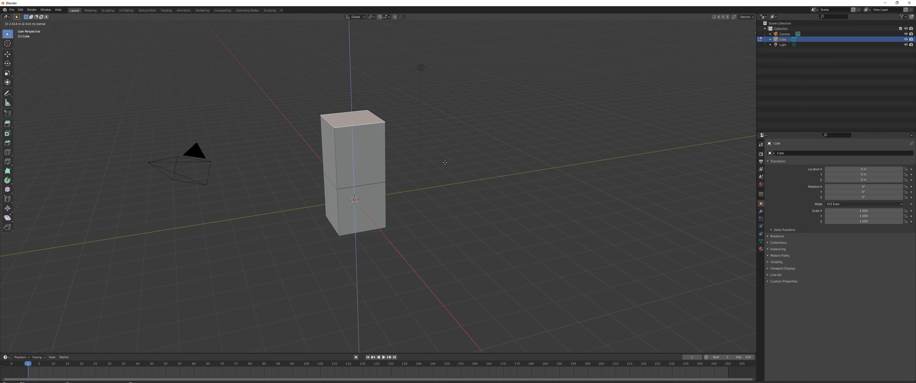
pyautogui.write('10')
pyautogui.press('Return')
# - Extrude the top face of the tall column upward by another 2 m
pyautogui.moveTo(445, 159)
pyautogui.mouseDown(button='middle')
pyautogui.moveTo(442, 115)
pyautogui.moveTo(452, 157)
pyautogui.mouseUp(button='middle')
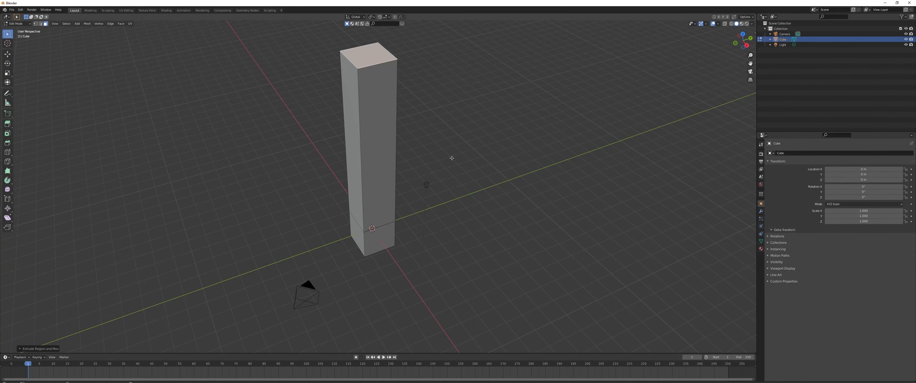
pyautogui.scroll(-2, 452, 158)
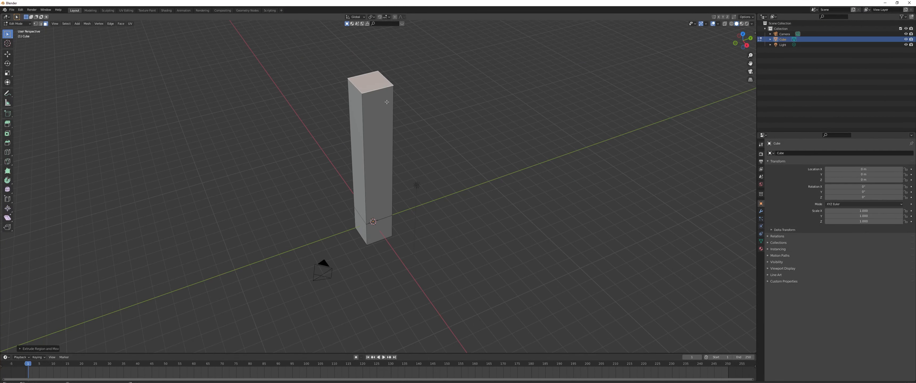
pyautogui.press('e')
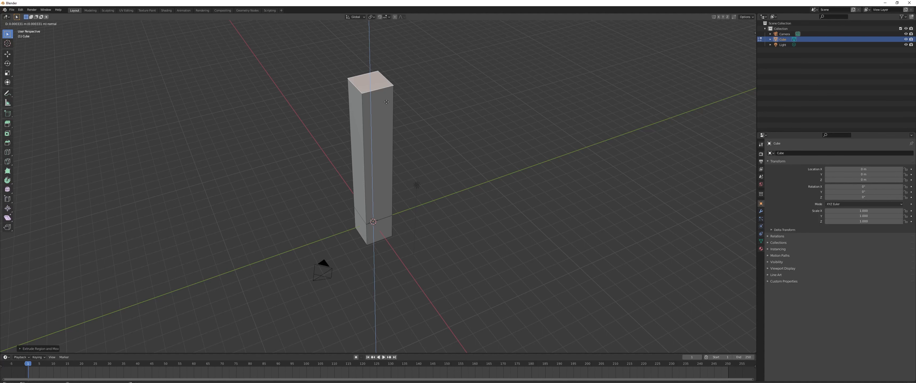
pyautogui.write('2')
pyautogui.press('Return')
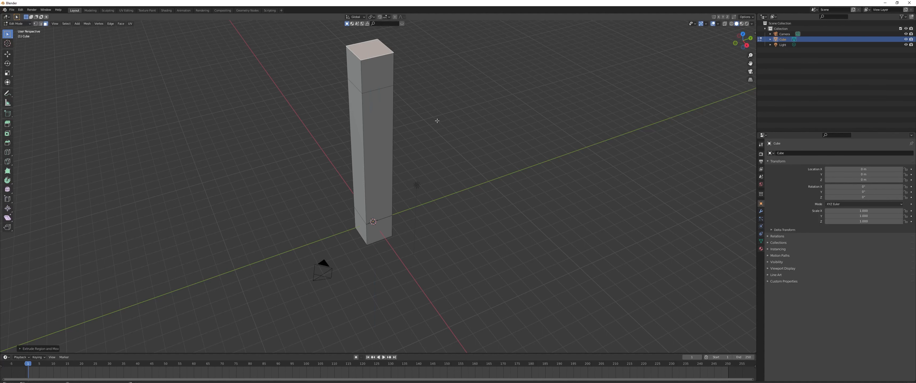
# - Select the four side faces of the column's lowest segment and extrude them along their normals by 2 m
pyautogui.moveTo(443, 124); pyautogui.dragTo(422, 202, button='middle')
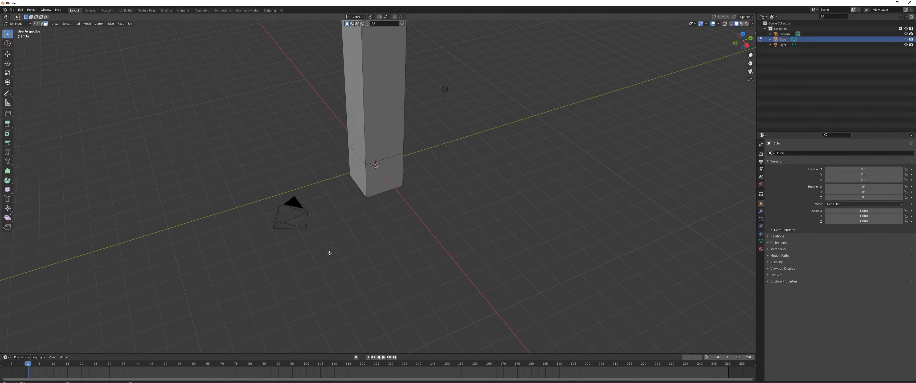
pyautogui.moveTo(329, 253); pyautogui.dragTo(421, 244, button='middle')
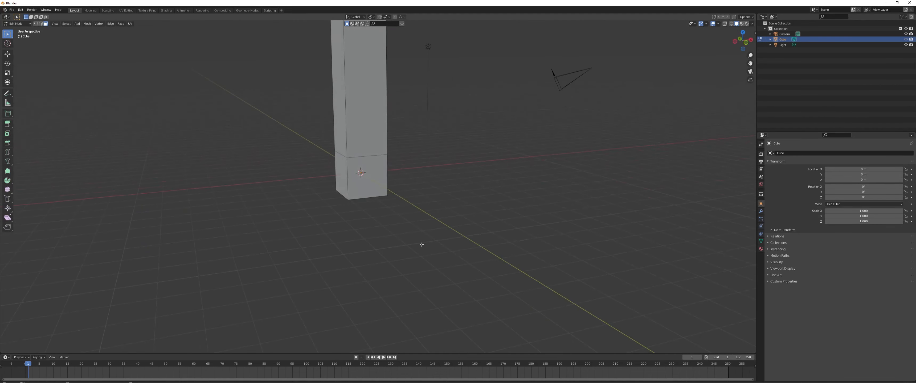
pyautogui.click(364, 173)
pyautogui.moveTo(362, 255); pyautogui.dragTo(453, 254, button='middle')
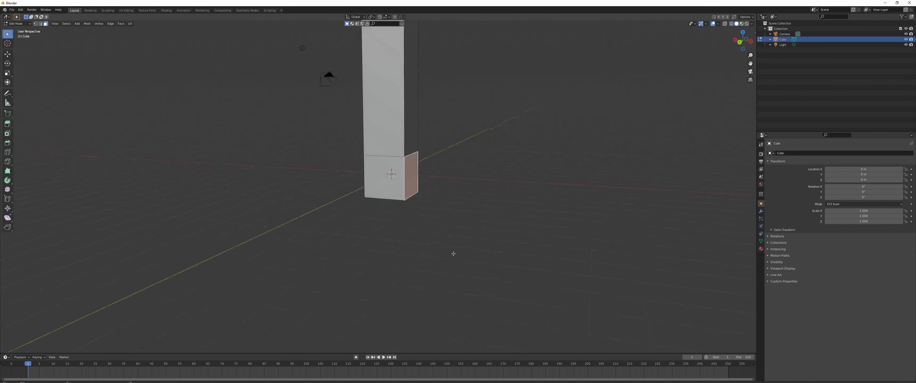
pyautogui.moveTo(394, 183); pyautogui.dragTo(462, 216, button='middle')
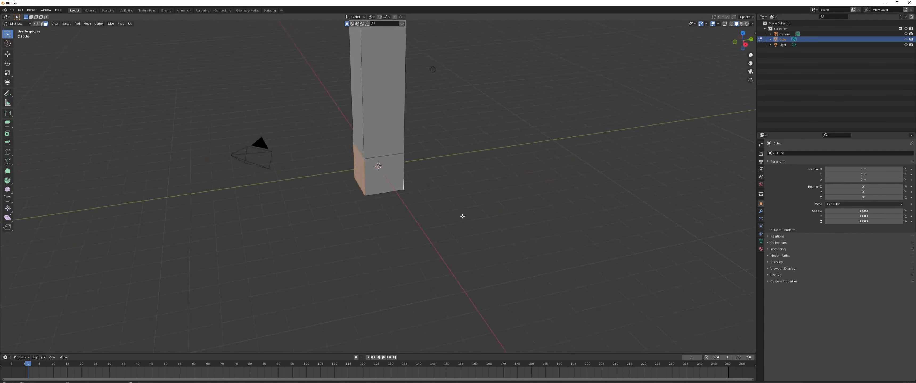
pyautogui.keyDown('shift'); pyautogui.click(387, 168); pyautogui.keyUp('shift')
pyautogui.moveTo(409, 245); pyautogui.dragTo(459, 258, button='middle')
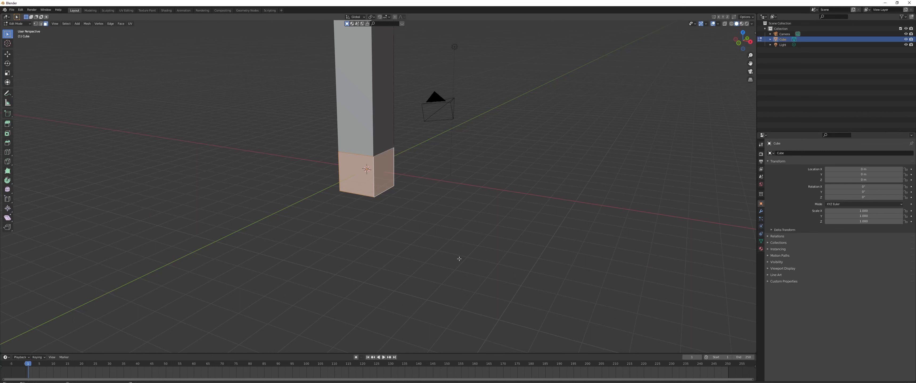
pyautogui.hotkey('alt', 'e')
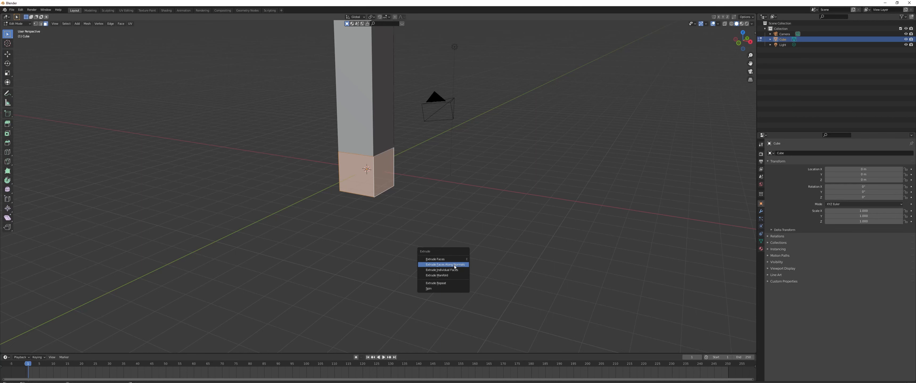
pyautogui.click(455, 266)
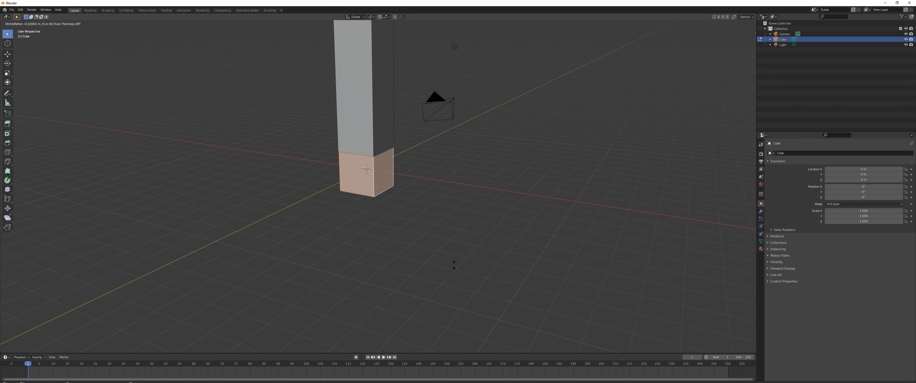
pyautogui.write('2')
pyautogui.press('Return')
pyautogui.click(413, 231)
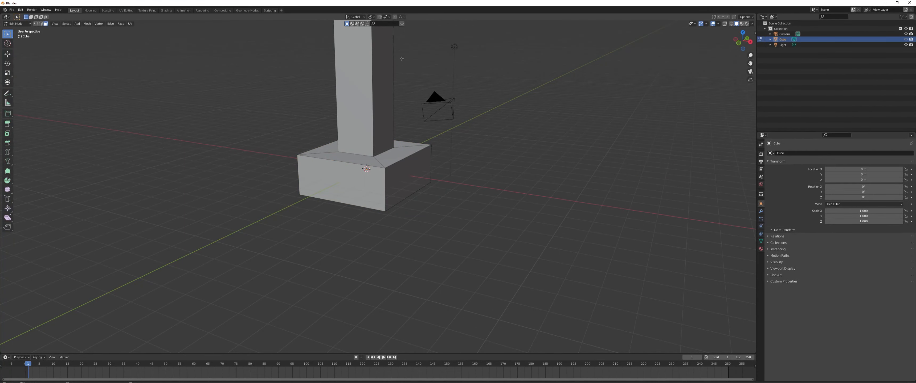
# - Select the four side faces of the column's top segment and extrude them along their normals by 2 m
pyautogui.keyDown('shift'); pyautogui.moveTo(402, 58); pyautogui.dragTo(413, 211, button='middle'); pyautogui.keyUp('shift')
pyautogui.keyDown('shift'); pyautogui.moveTo(402, 147); pyautogui.dragTo(404, 169, button='middle'); pyautogui.keyUp('shift')
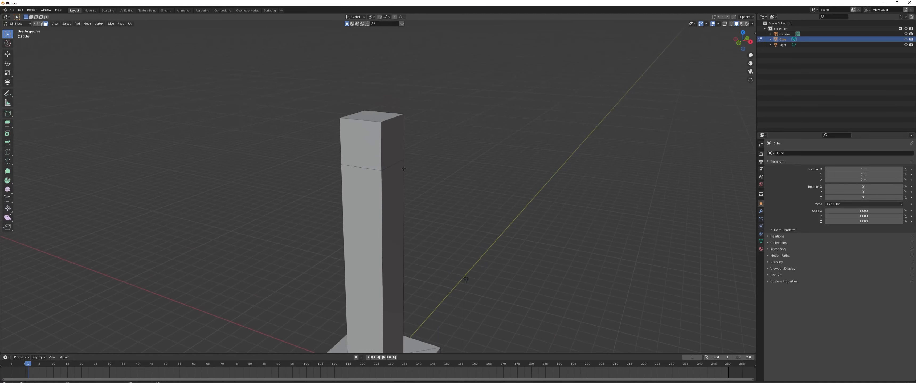
pyautogui.click(390, 142)
pyautogui.keyDown('shift'); pyautogui.click(358, 153); pyautogui.keyUp('shift')
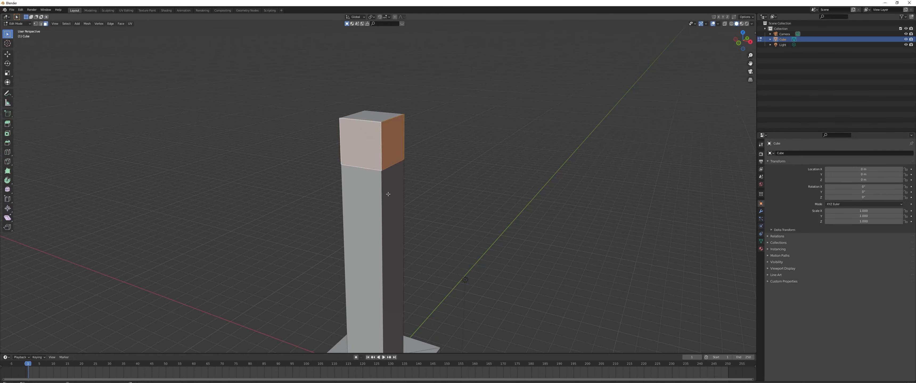
pyautogui.moveTo(388, 194); pyautogui.dragTo(409, 142, button='middle')
pyautogui.keyDown('shift'); pyautogui.click(387, 124); pyautogui.keyUp('shift')
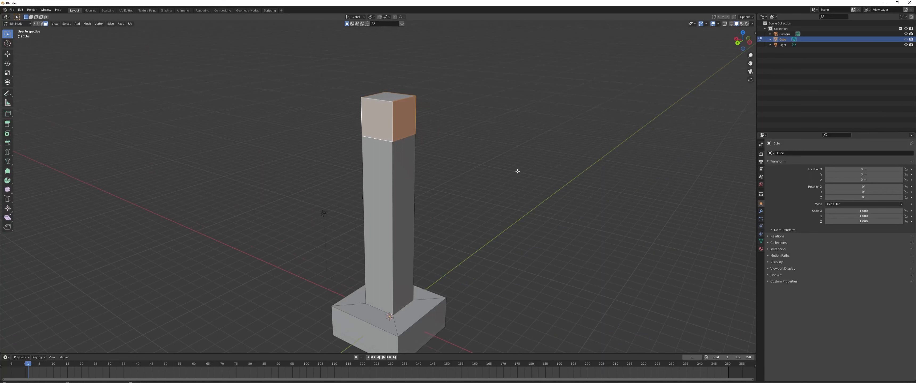
pyautogui.hotkey('alt', 'e')
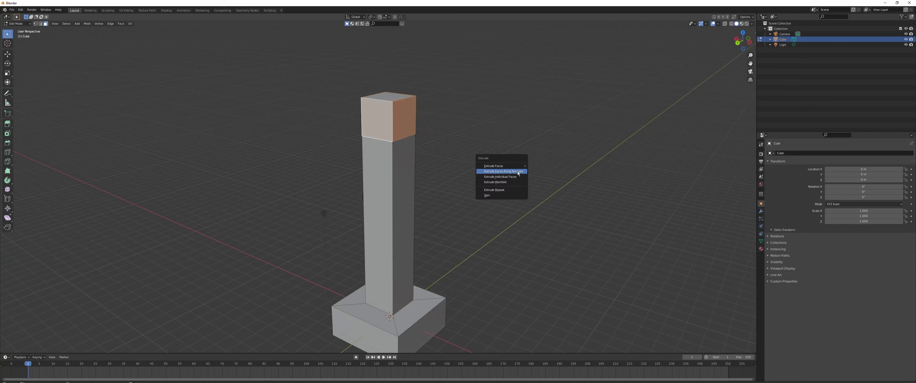
pyautogui.click(518, 173)
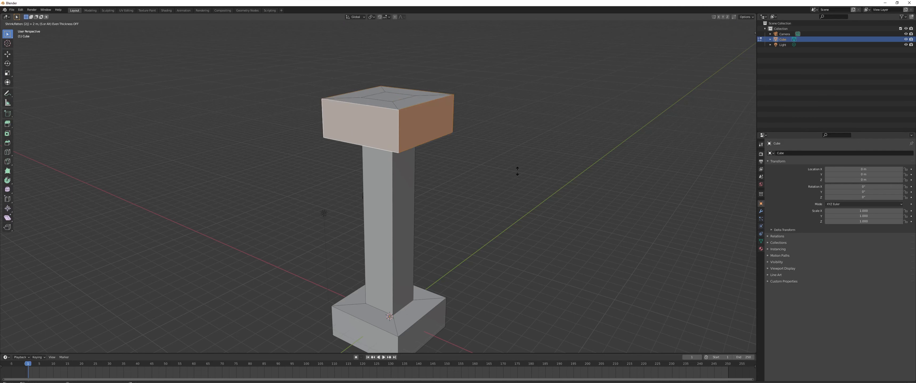
pyautogui.click(516, 172)
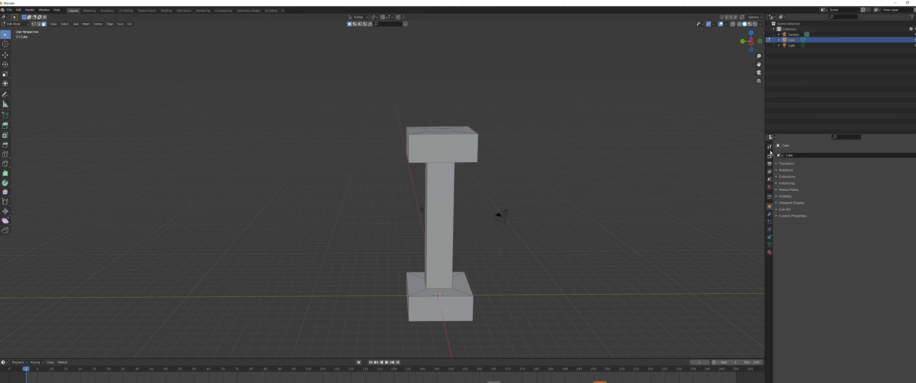
# - Add a second material slot with a new material and set its base color to dark blue
pyautogui.click(768, 253)
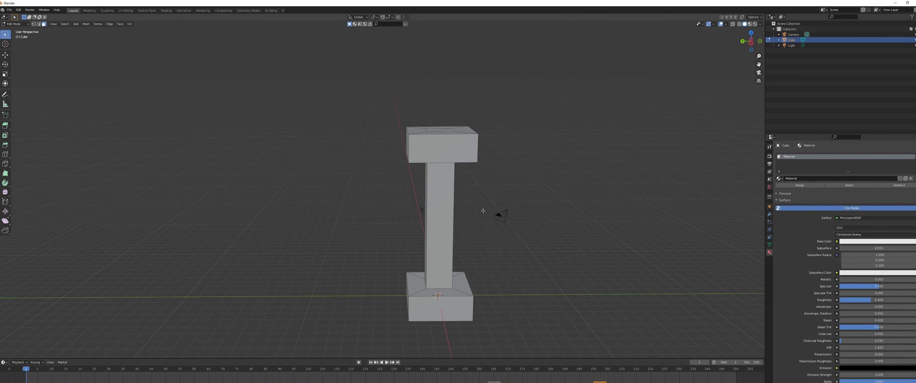
pyautogui.scroll(1, 482, 211)
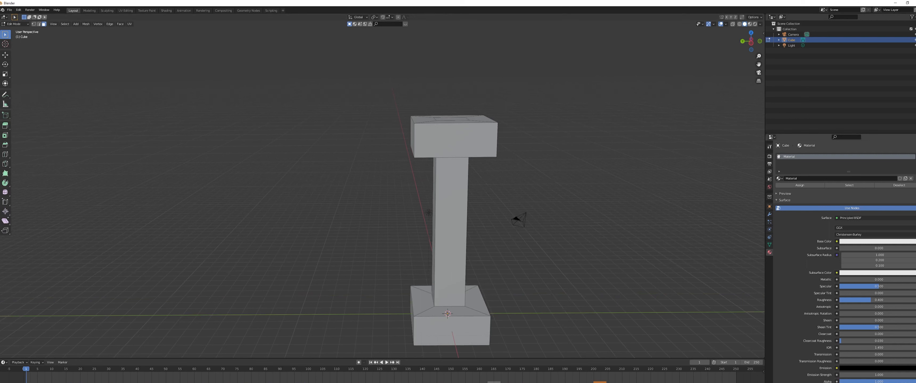
pyautogui.click(915, 157)
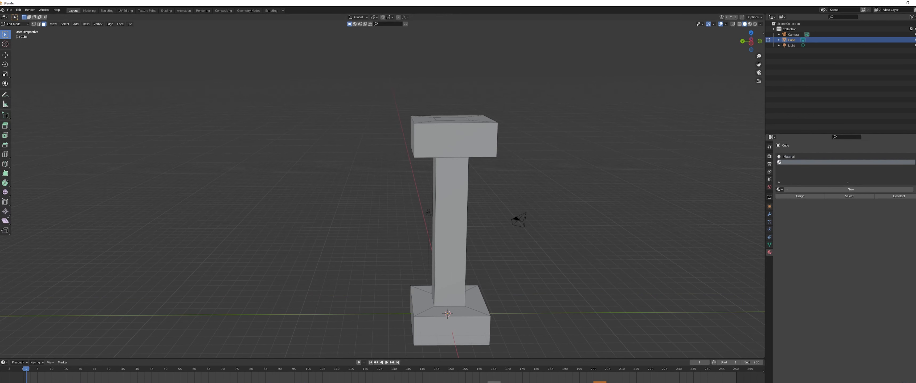
pyautogui.click(851, 190)
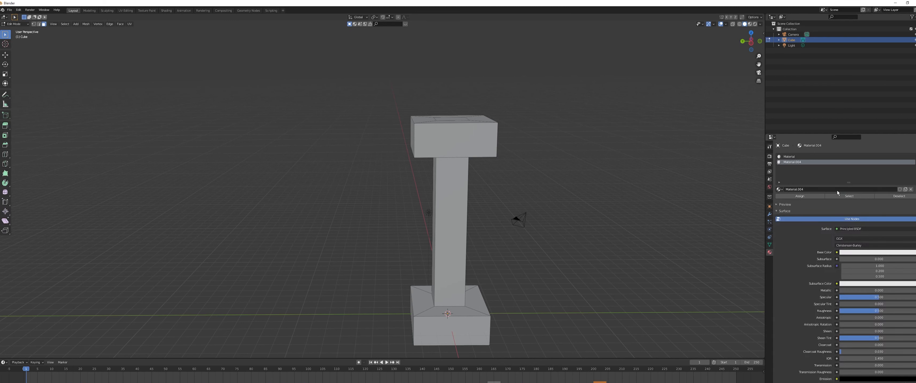
pyautogui.click(869, 252)
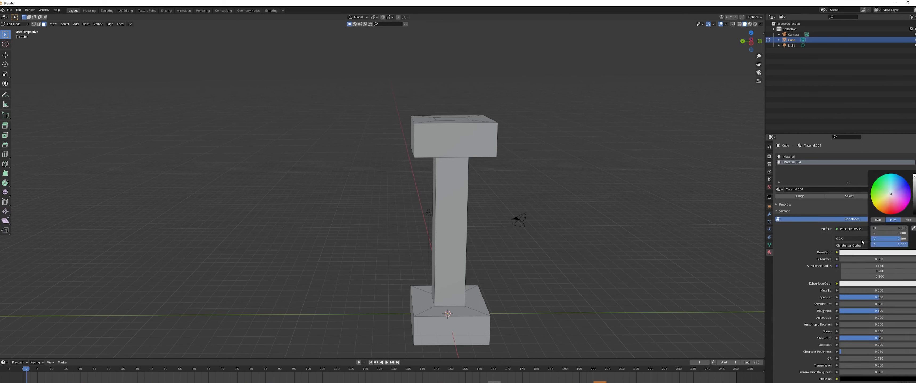
pyautogui.moveTo(897, 196)
pyautogui.mouseDown()
pyautogui.moveTo(908, 183)
pyautogui.moveTo(915, 203)
pyautogui.mouseUp()
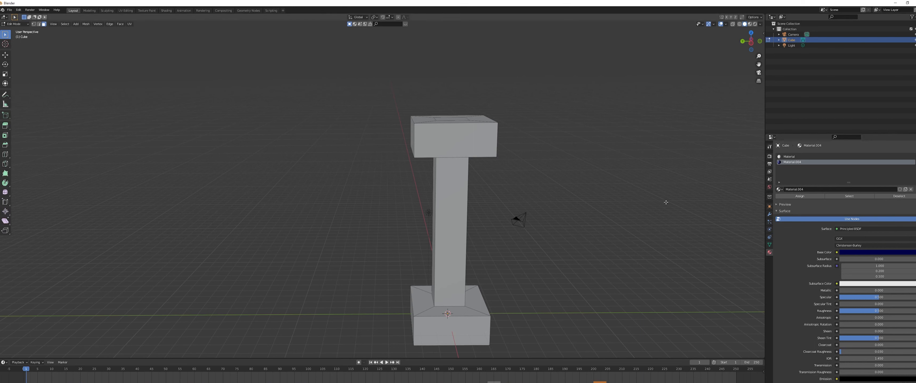
# - Select the side faces of the column's middle shaft and assign the dark blue material to them
pyautogui.click(451, 186)
pyautogui.moveTo(452, 186); pyautogui.dragTo(416, 216, button='middle')
pyautogui.keyDown('shift'); pyautogui.click(346, 176); pyautogui.keyUp('shift')
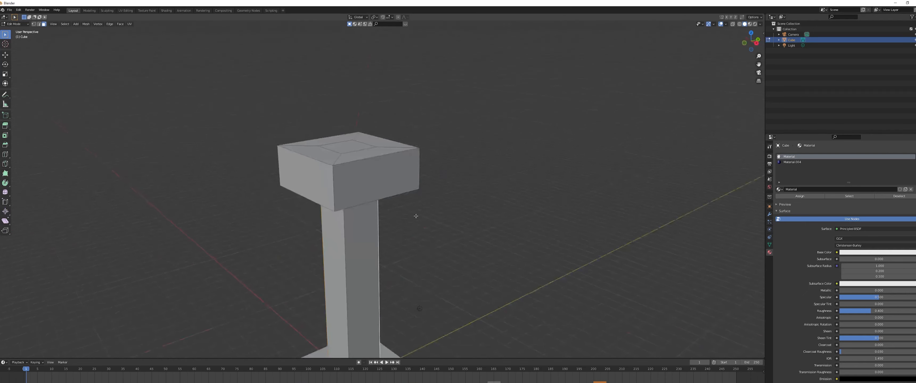
pyautogui.click(362, 238)
pyautogui.moveTo(517, 180); pyautogui.dragTo(466, 170, button='middle')
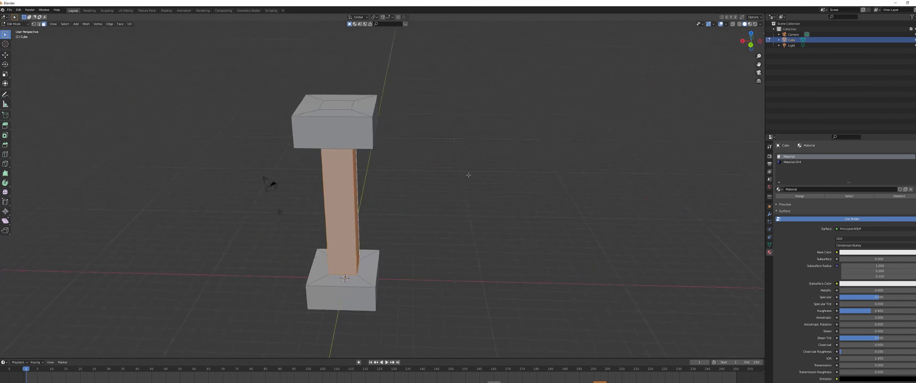
pyautogui.click(800, 164)
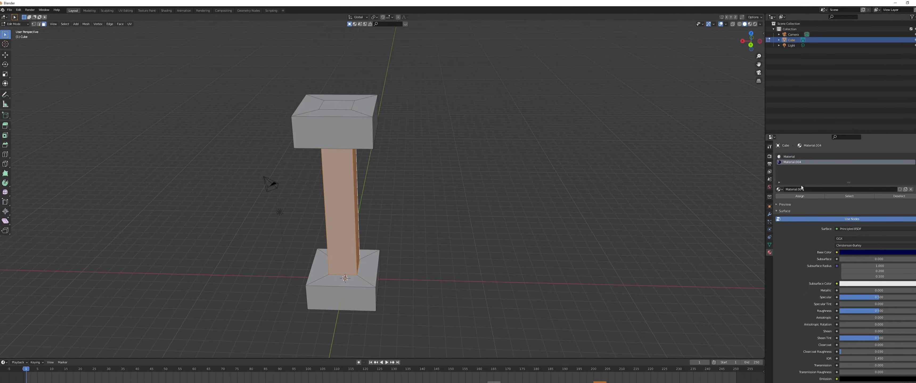
pyautogui.click(800, 198)
pyautogui.moveTo(605, 158); pyautogui.dragTo(472, 151, button='middle')
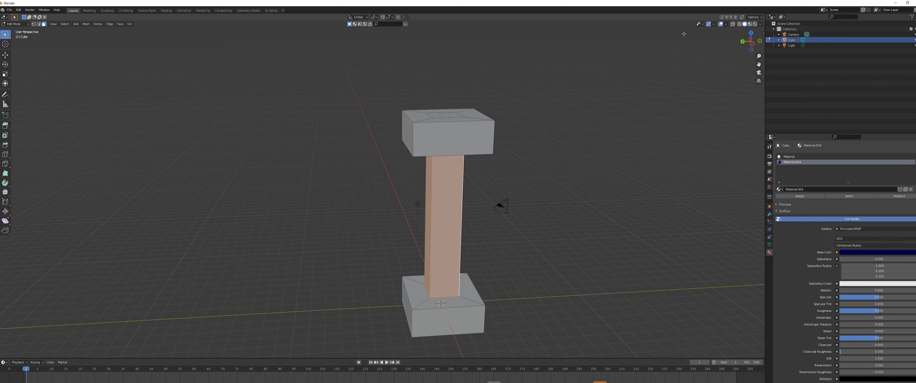
# - Switch the viewport to Material Preview shading and view the colored column from above
pyautogui.click(750, 25)
pyautogui.moveTo(611, 54); pyautogui.dragTo(496, 157, button='middle')
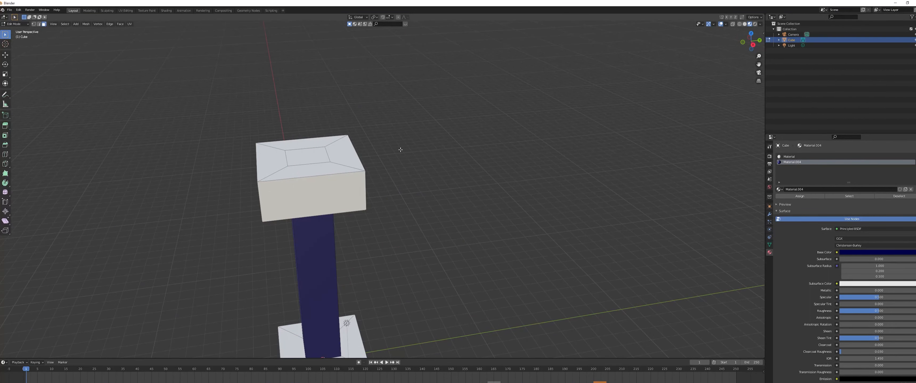
pyautogui.keyDown('shift'); pyautogui.moveTo(307, 199); pyautogui.dragTo(381, 209, button='middle'); pyautogui.keyUp('shift')
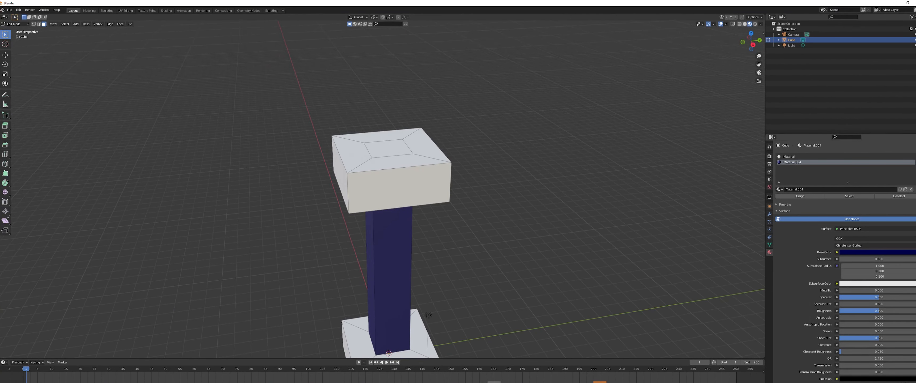
# - Add a third material slot with a new material and set its base color to red
pyautogui.click(915, 157)
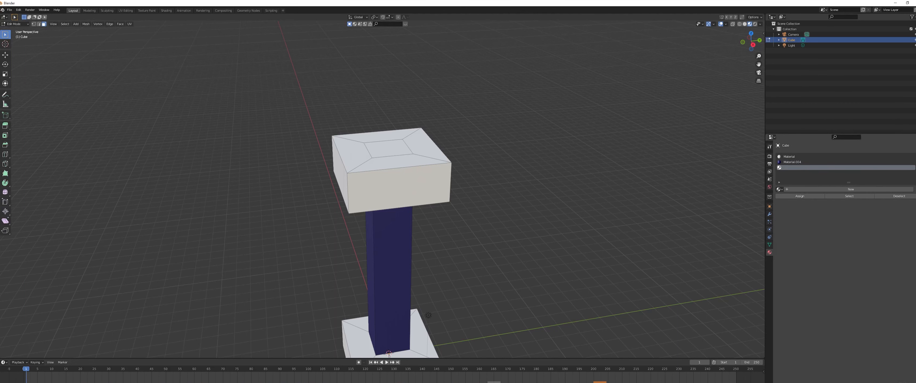
pyautogui.click(864, 188)
pyautogui.click(859, 252)
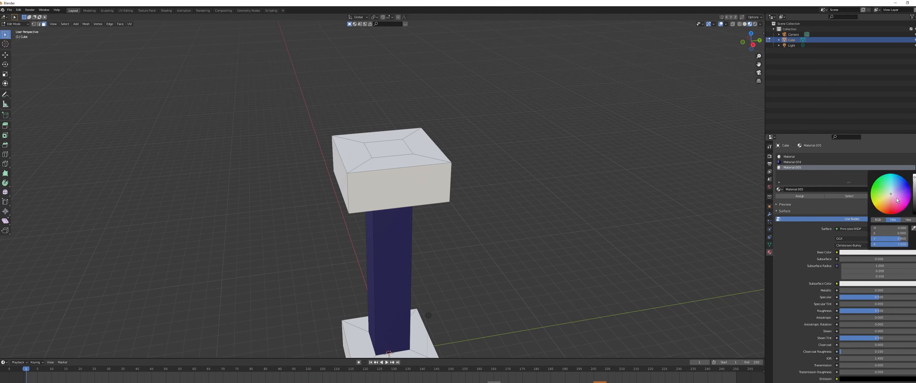
pyautogui.moveTo(898, 201); pyautogui.dragTo(892, 213)
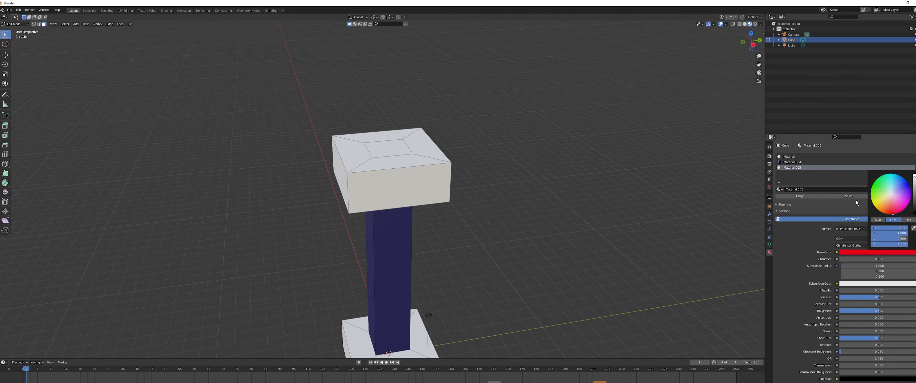
# - Select the upper and side faces of the block at the column's top
pyautogui.click(421, 147)
pyautogui.keyDown('shift'); pyautogui.click(396, 148); pyautogui.keyUp('shift')
pyautogui.keyDown('shift'); pyautogui.click(390, 163); pyautogui.keyUp('shift')
pyautogui.keyDown('shift'); pyautogui.click(358, 153); pyautogui.keyUp('shift')
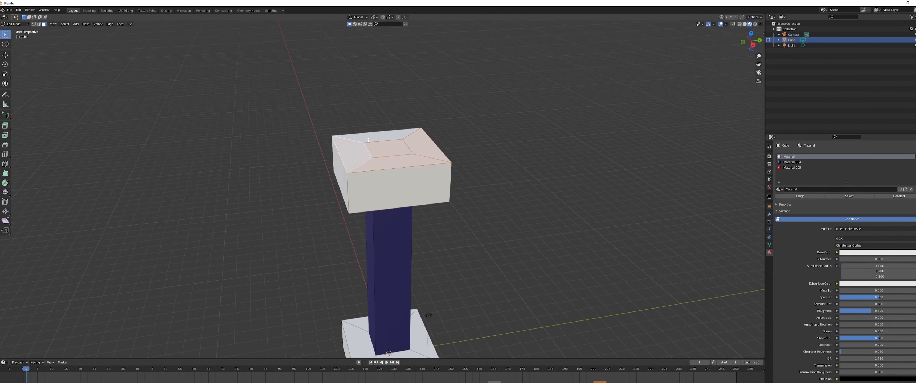
pyautogui.keyDown('shift'); pyautogui.click(368, 139); pyautogui.keyUp('shift')
pyautogui.keyDown('shift'); pyautogui.click(384, 181); pyautogui.keyUp('shift')
pyautogui.moveTo(257, 200); pyautogui.dragTo(341, 188, button='middle')
pyautogui.keyDown('shift'); pyautogui.click(449, 137); pyautogui.keyUp('shift')
pyautogui.keyDown('shift'); pyautogui.click(388, 134); pyautogui.keyUp('shift')
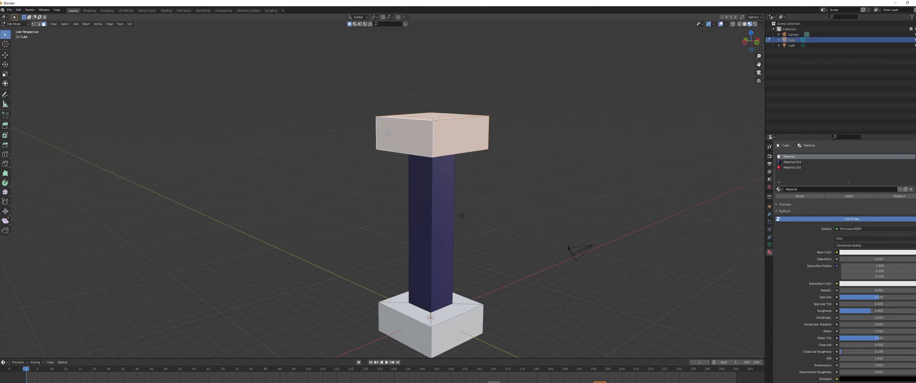
# - Add the upper and side faces of the column's base block to the selection
pyautogui.moveTo(388, 135); pyautogui.dragTo(350, 168, button='middle')
pyautogui.keyDown('shift'); pyautogui.click(352, 308); pyautogui.keyUp('shift')
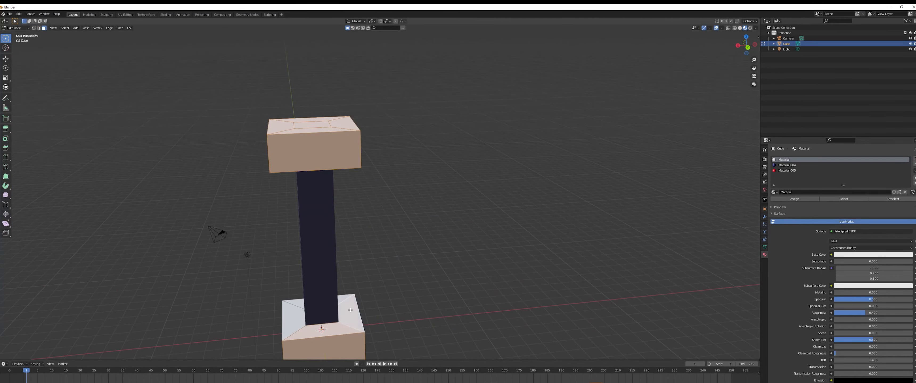
pyautogui.keyDown('shift'); pyautogui.click(293, 305); pyautogui.keyUp('shift')
pyautogui.moveTo(294, 305); pyautogui.dragTo(523, 265, button='middle')
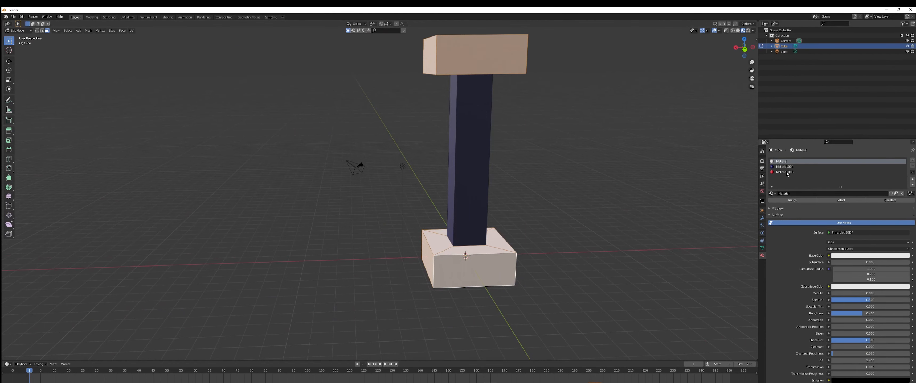
pyautogui.moveTo(361, 163); pyautogui.dragTo(471, 128, button='middle')
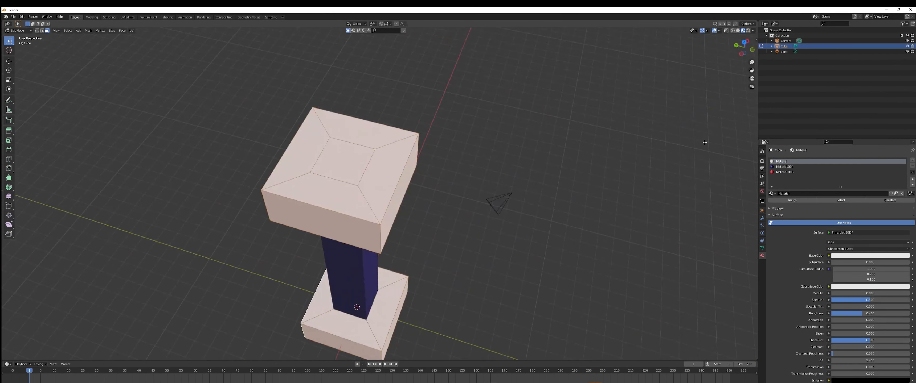
# - Assign the red material to the selected top and base block faces, deselect them and inspect the column
pyautogui.click(793, 172)
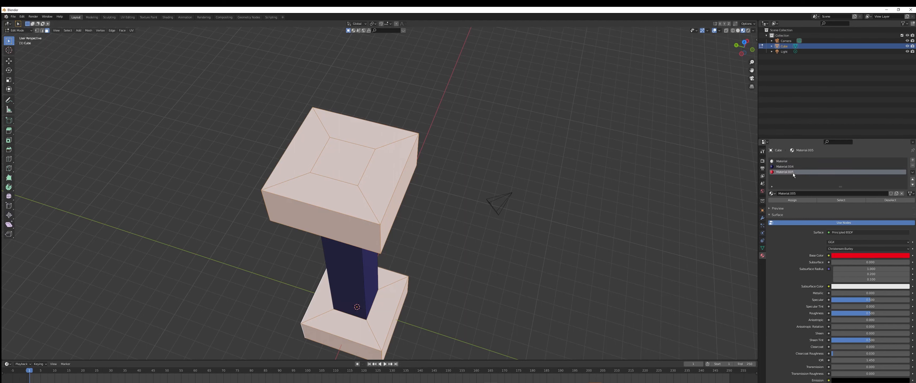
pyautogui.click(805, 201)
pyautogui.click(511, 154)
pyautogui.moveTo(536, 158); pyautogui.dragTo(332, 212, button='middle')
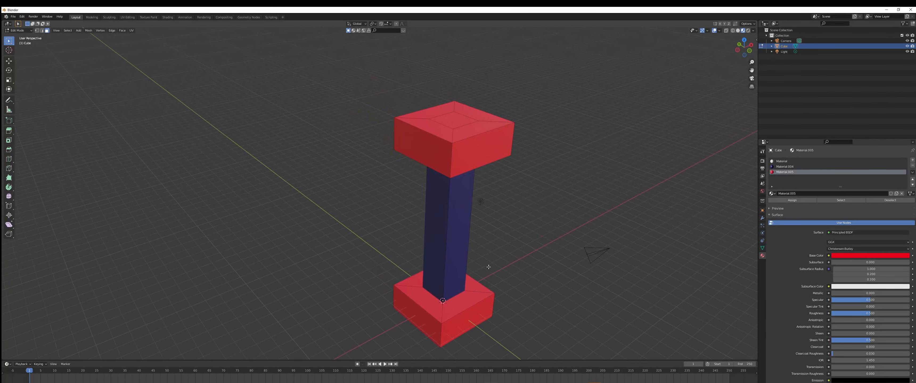
pyautogui.moveTo(538, 231); pyautogui.dragTo(262, 241, button='middle')
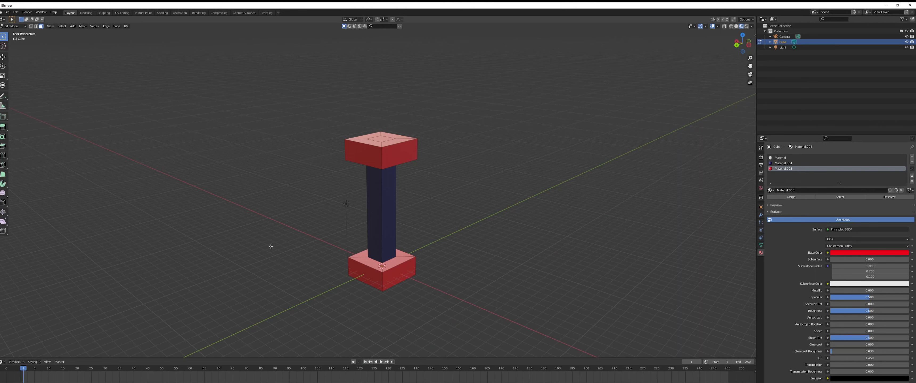
# - Switch to Object Mode and add a mesh plane to the scene
pyautogui.click(13, 26)
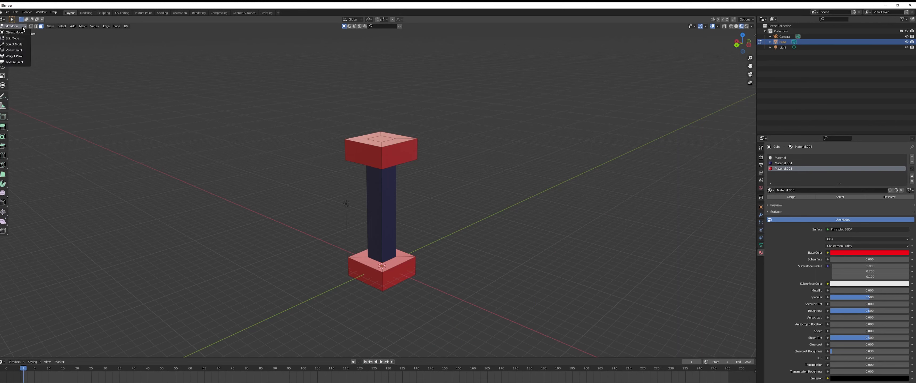
pyautogui.click(18, 33)
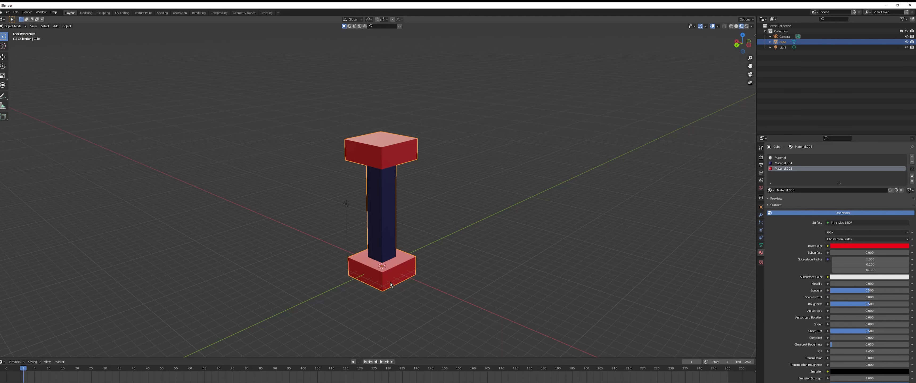
pyautogui.moveTo(390, 285); pyautogui.dragTo(337, 268, button='middle')
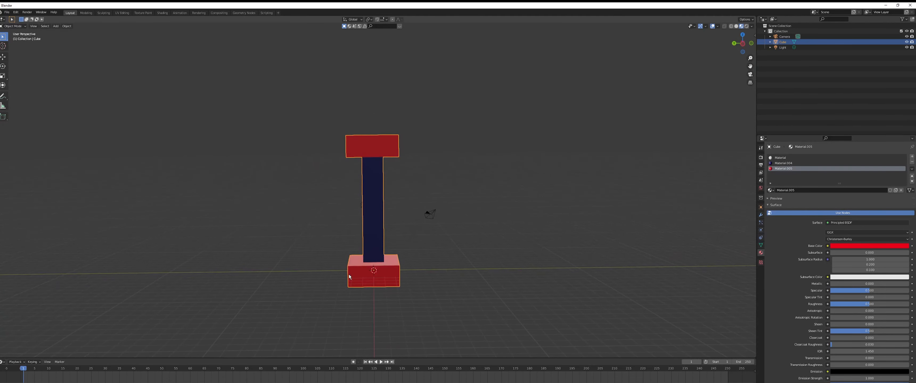
pyautogui.hotkey('shift', 'a')
pyautogui.moveTo(349, 277)
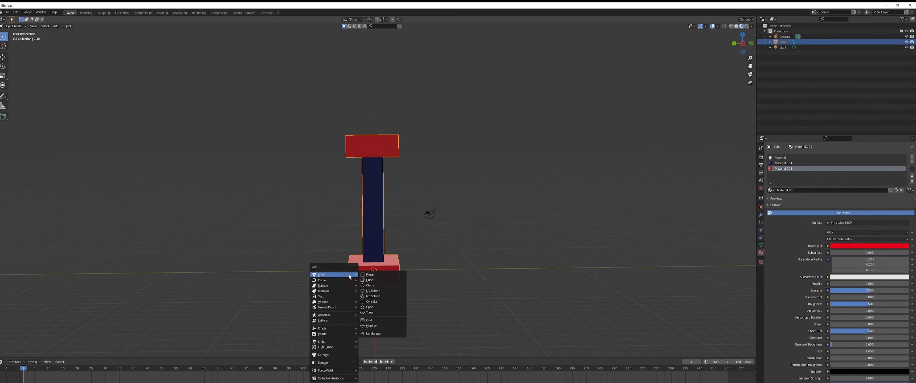
pyautogui.click(374, 277)
# - Scale up the plane evenly so it forms a wide floor around the column
pyautogui.moveTo(402, 288); pyautogui.dragTo(344, 258, button='middle')
pyautogui.press('s')
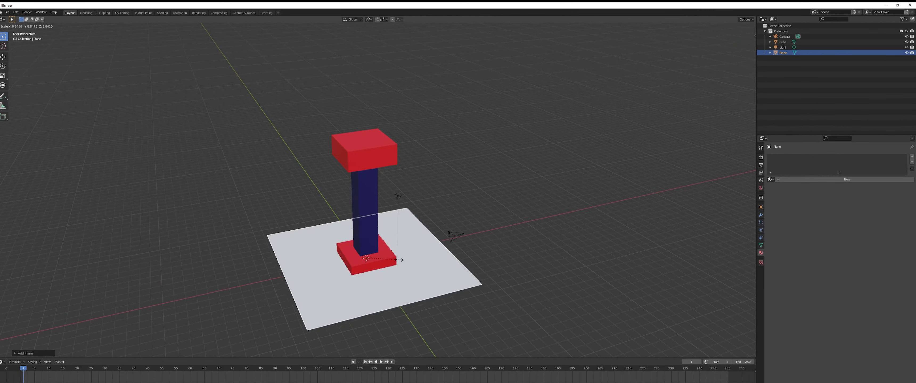
pyautogui.click(417, 266)
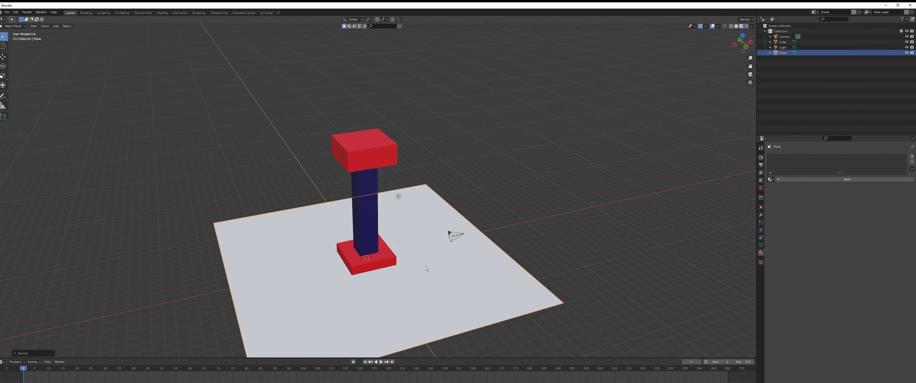
# - Lower the floor plane along the Z axis to the underside of the column's base
pyautogui.moveTo(425, 267); pyautogui.dragTo(414, 252, button='middle')
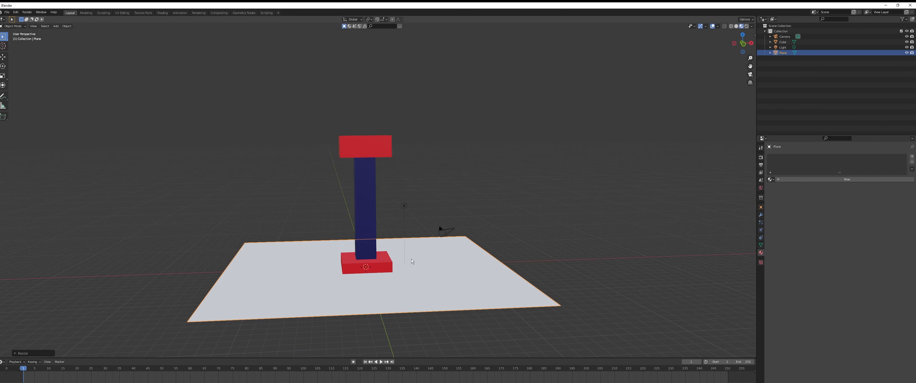
pyautogui.press('g')
pyautogui.press('z')
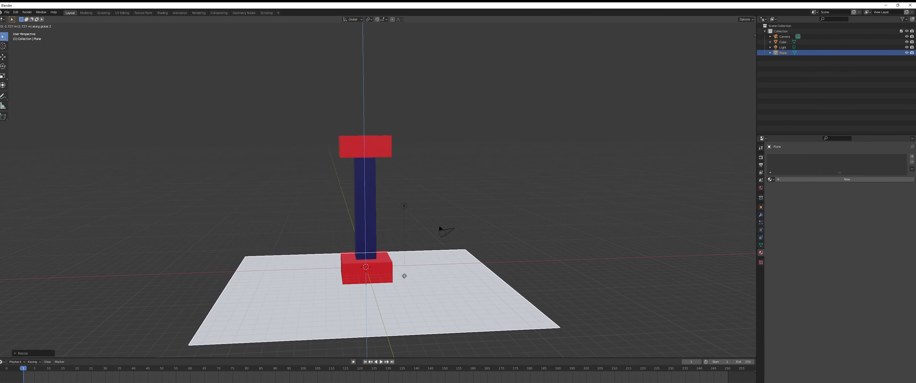
pyautogui.click(407, 267)
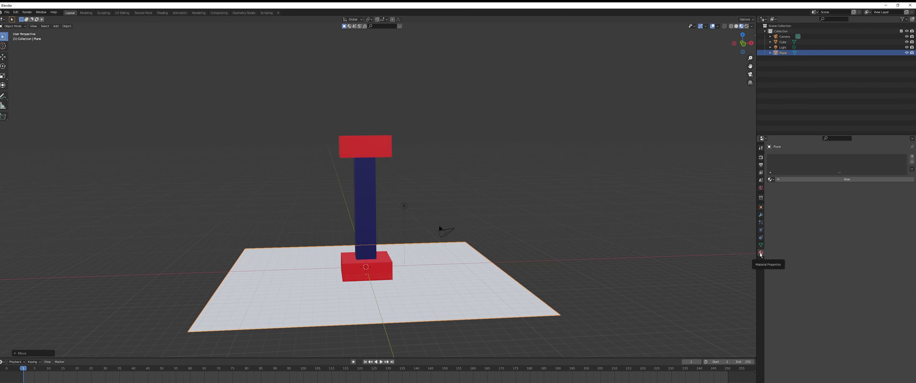
# - Give the floor plane a new material with a dark grey base color and deselect the plane
pyautogui.click(760, 253)
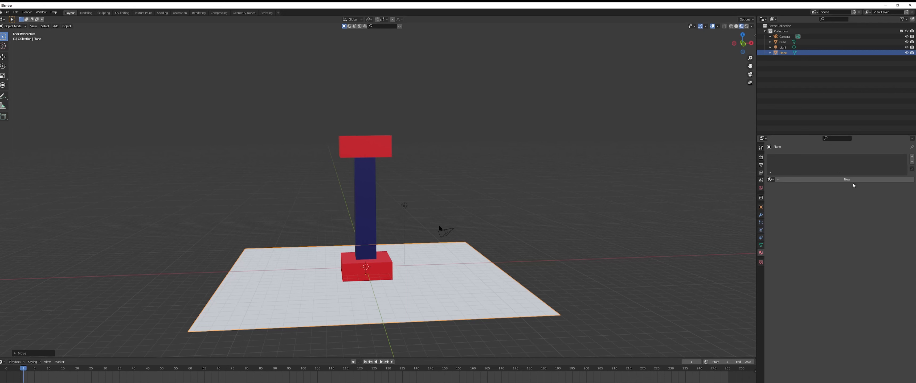
pyautogui.click(910, 156)
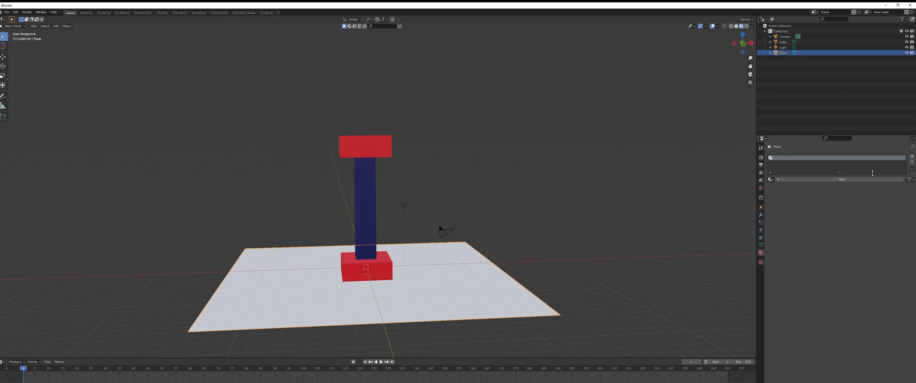
pyautogui.click(859, 180)
pyautogui.click(865, 235)
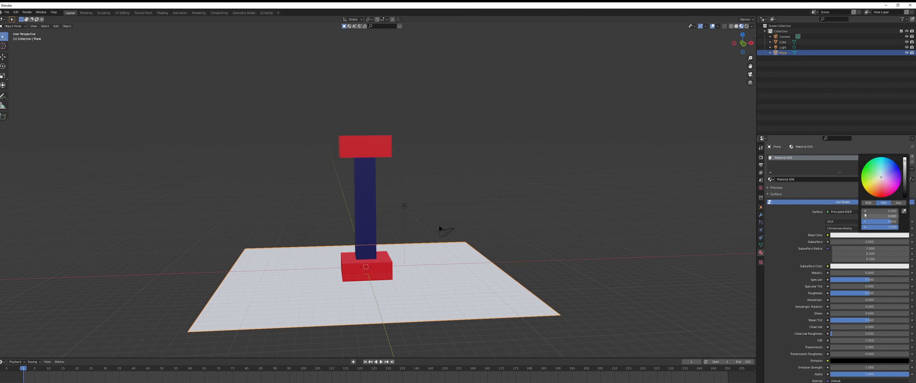
pyautogui.moveTo(883, 181); pyautogui.dragTo(903, 183)
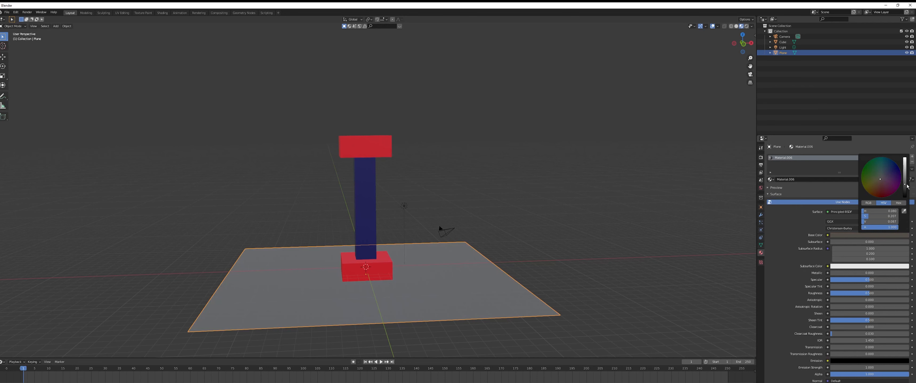
pyautogui.click(485, 163)
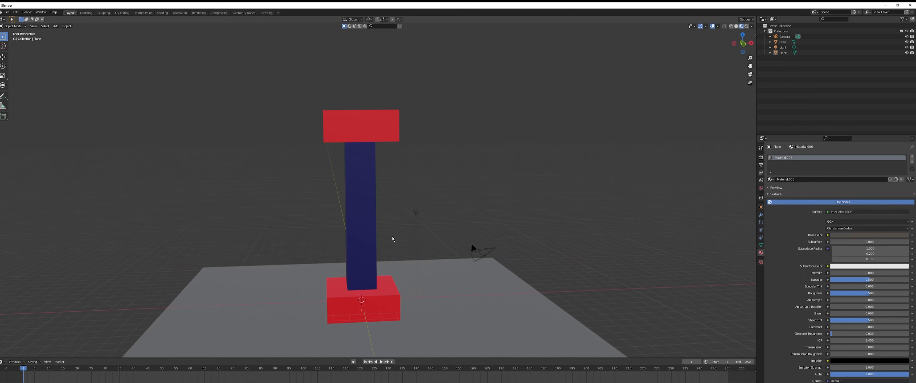
# - Select the scene's light and change its type to Sun
pyautogui.click(404, 206)
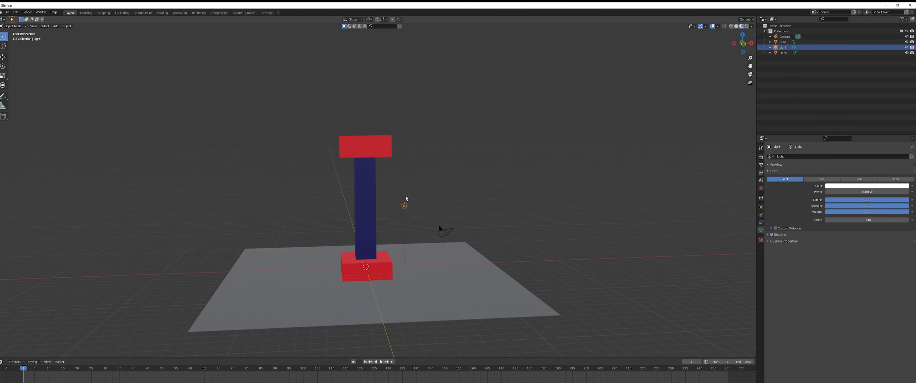
pyautogui.scroll(3, 406, 199)
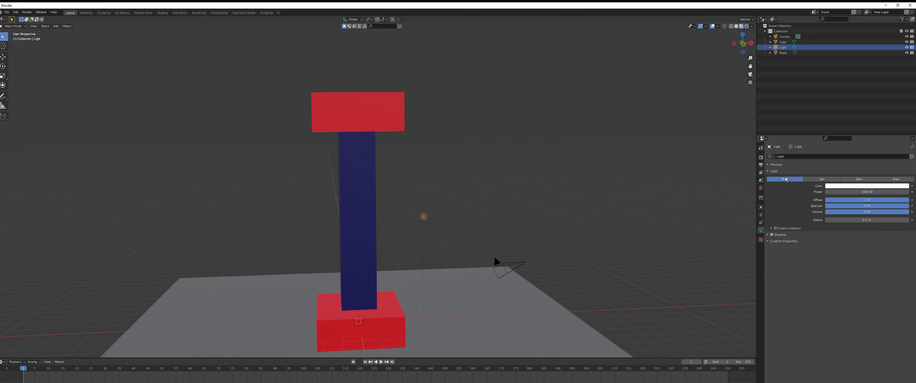
pyautogui.click(811, 180)
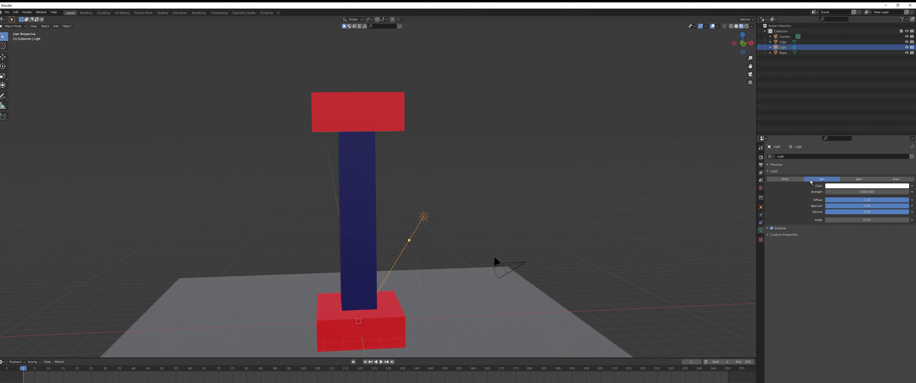
# - Raise the sun light along the Z axis to above the column's top block
pyautogui.moveTo(543, 198); pyautogui.dragTo(527, 200, button='middle')
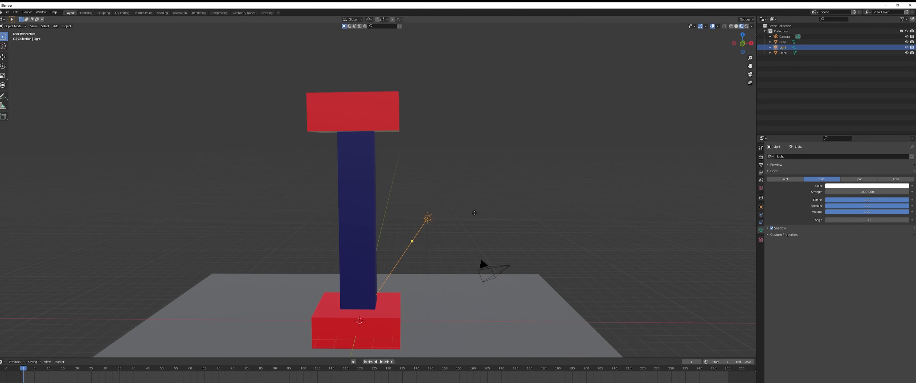
pyautogui.press('g')
pyautogui.press('z')
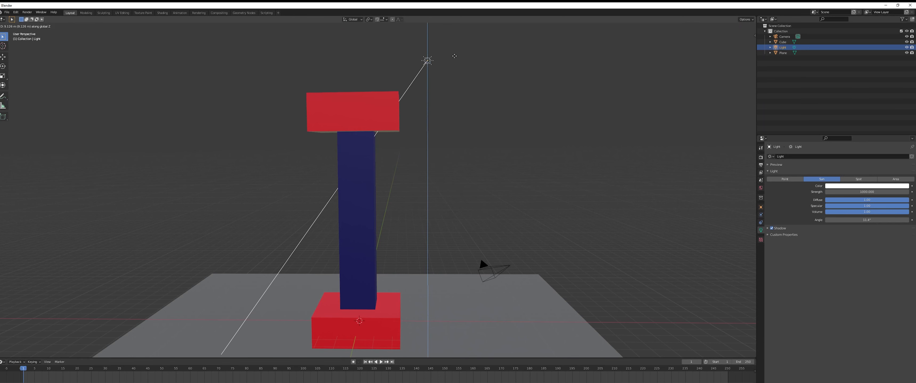
pyautogui.click(454, 57)
# - Move the sun light along the X axis farther away from the column and deselect it
pyautogui.scroll(-1, 454, 83)
pyautogui.scroll(-1, 454, 83)
pyautogui.press('g')
pyautogui.press('x')
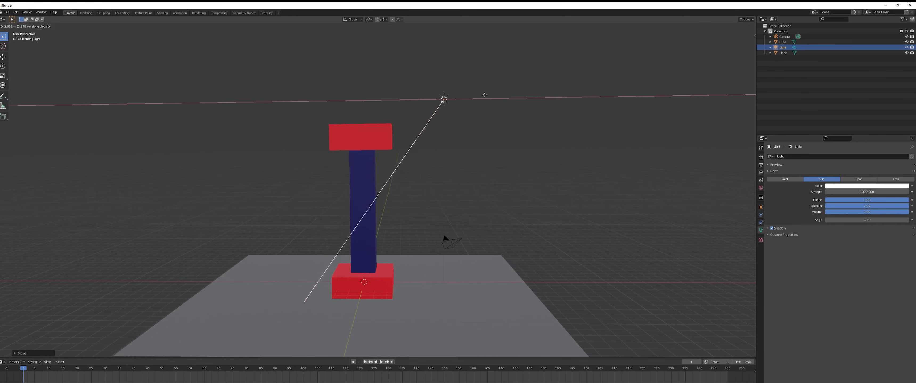
pyautogui.click(524, 103)
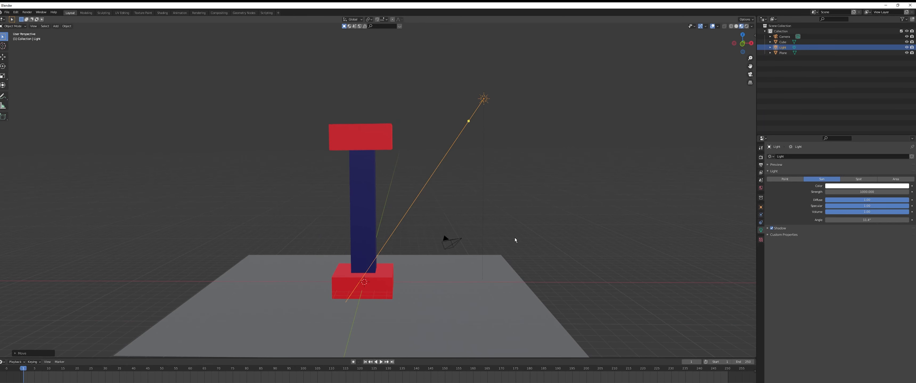
pyautogui.click(531, 204)
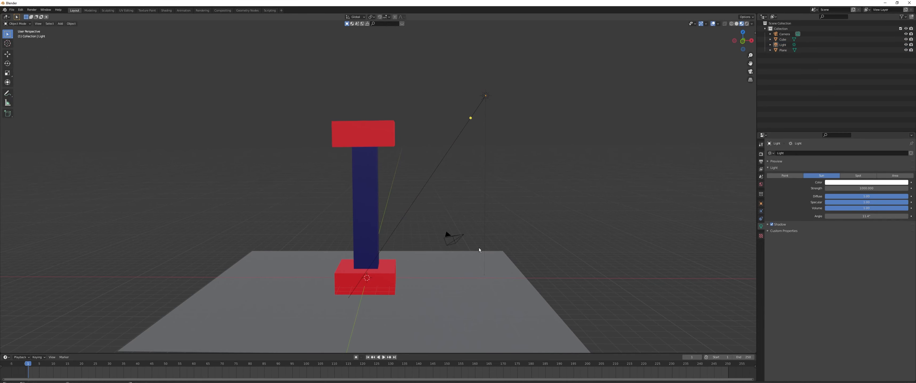
# - Look through the scene camera and reframe it with walk navigation so the whole column and its floor are in shot
pyautogui.moveTo(478, 249); pyautogui.dragTo(212, 260, button='middle')
pyautogui.scroll(-2, 212, 259)
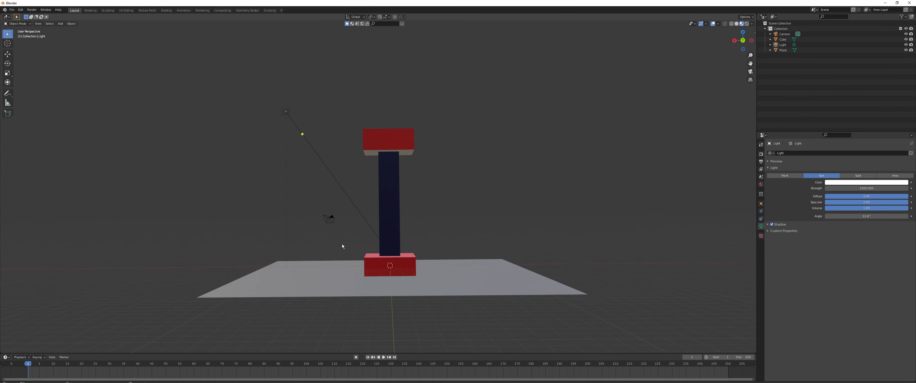
pyautogui.scroll(-3, 343, 245)
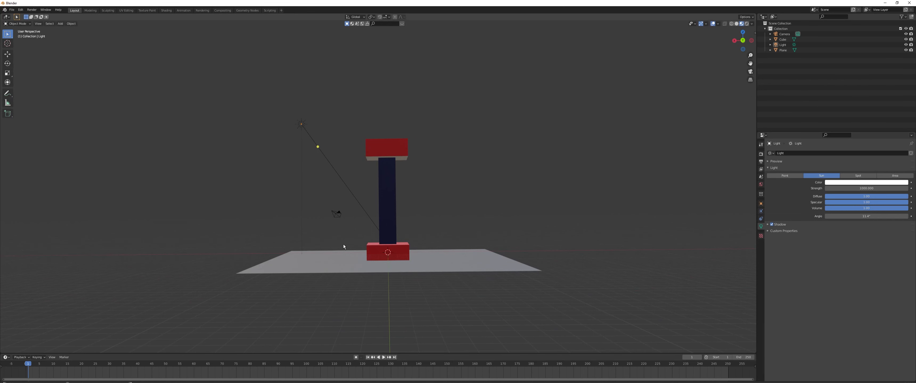
pyautogui.press('KP_0')
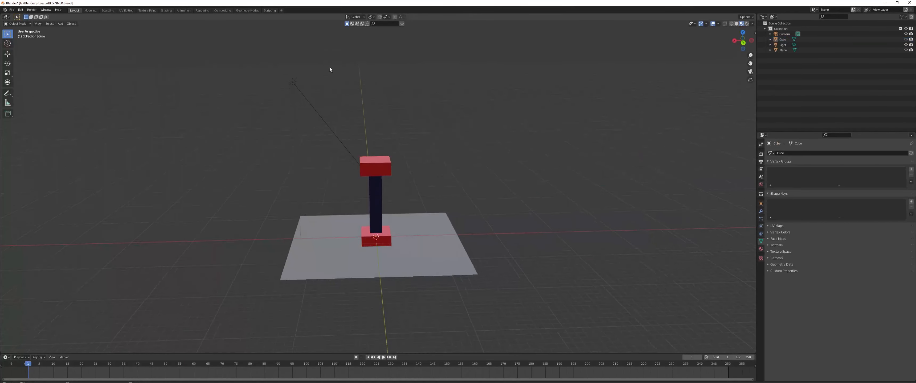
pyautogui.press('KP_0')
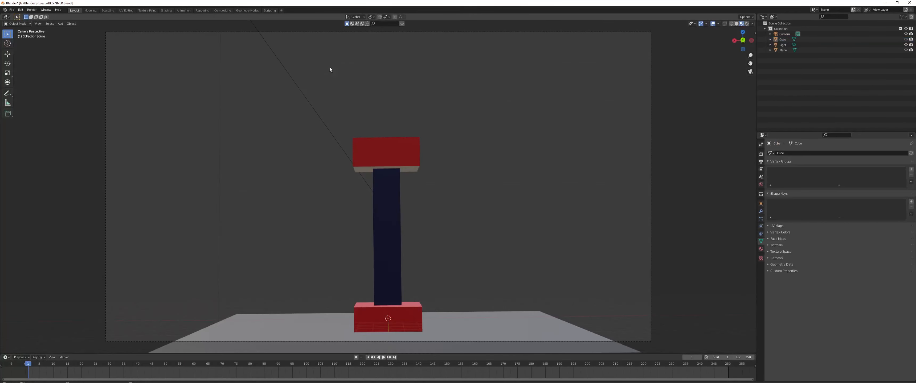
pyautogui.hotkey('shift', '`')
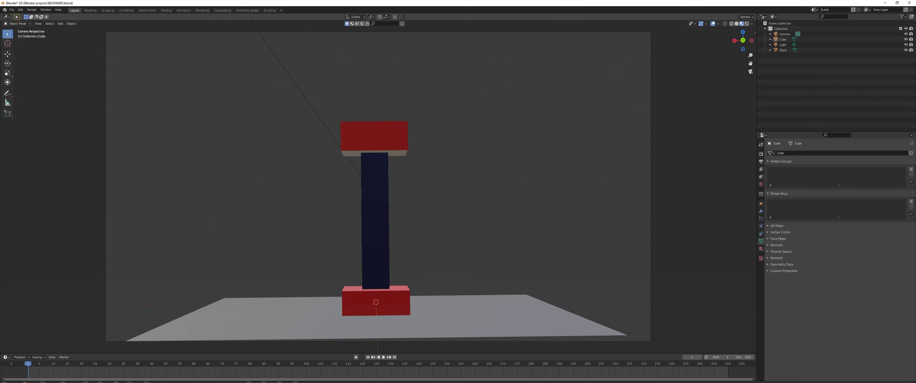
pyautogui.click(377, 187)
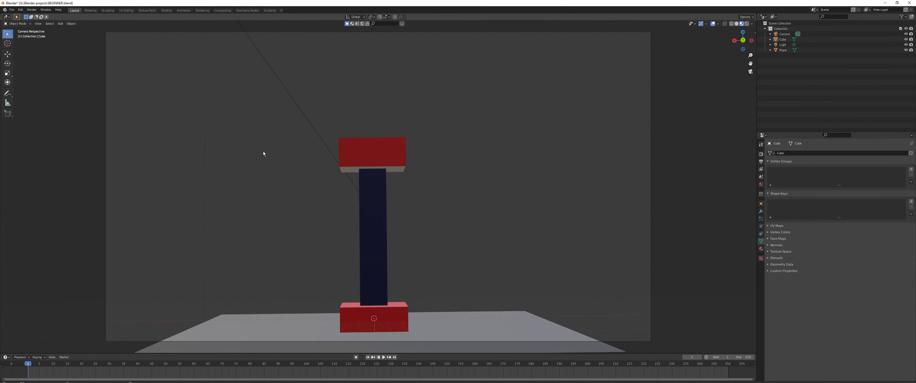
pyautogui.scroll(-2, 264, 152)
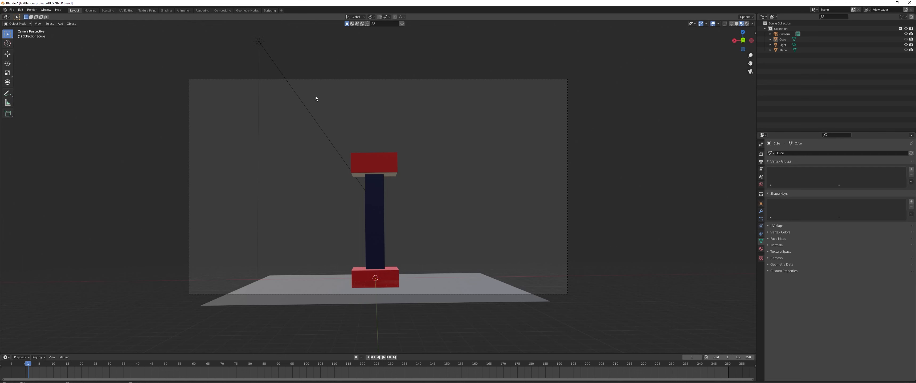
# - Select the sun light, lower its strength to a single-digit value, and deselect the light
pyautogui.moveTo(310, 101); pyautogui.dragTo(330, 123, button='middle')
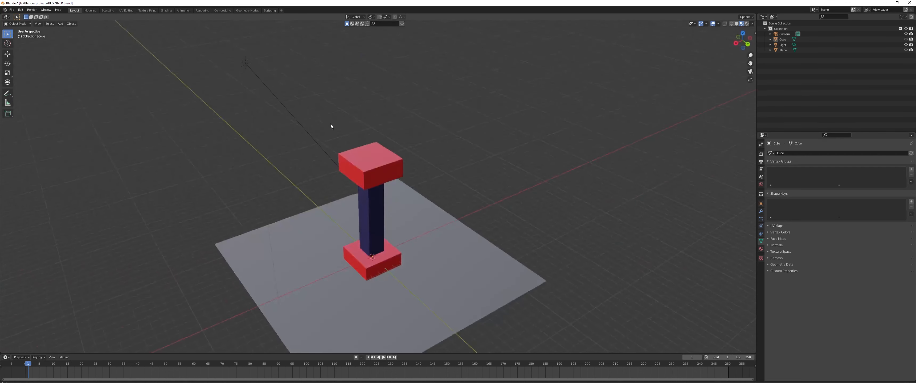
pyautogui.click(245, 64)
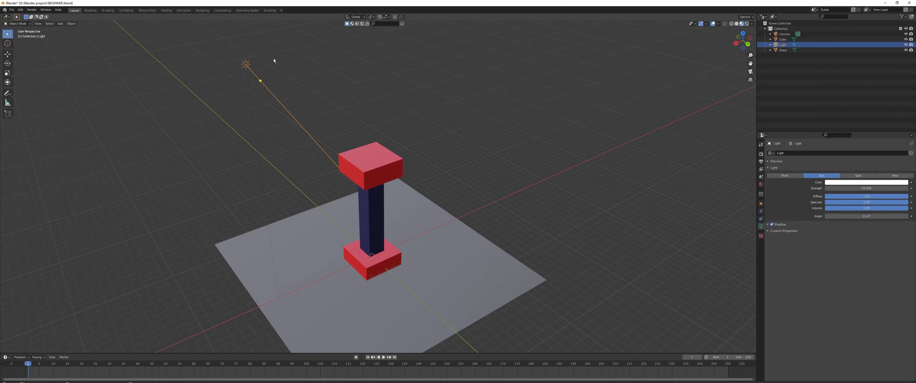
pyautogui.click(760, 227)
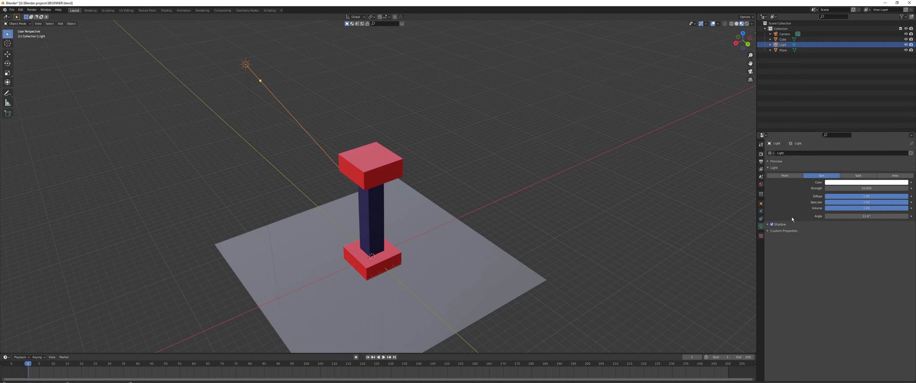
pyautogui.click(847, 189)
pyautogui.press('BackSpace')
pyautogui.press('Return')
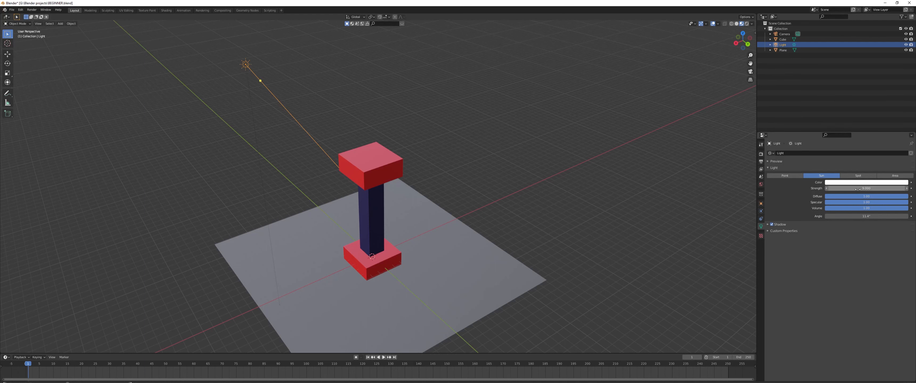
pyautogui.moveTo(571, 154); pyautogui.dragTo(445, 161, button='middle')
pyautogui.moveTo(435, 236); pyautogui.dragTo(476, 263, button='middle')
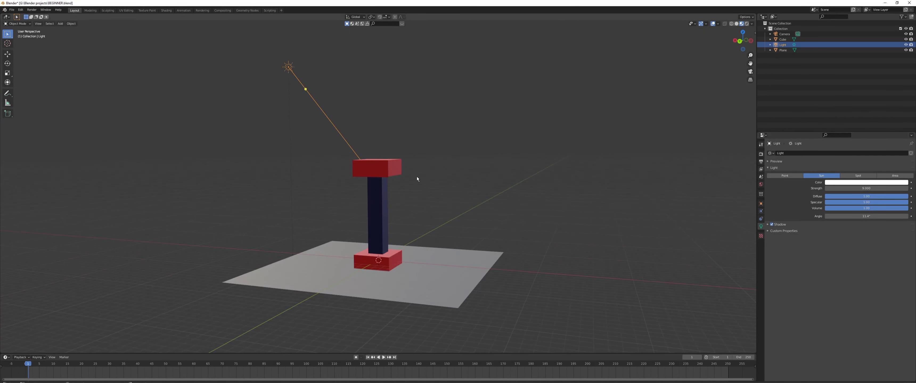
pyautogui.click(183, 140)
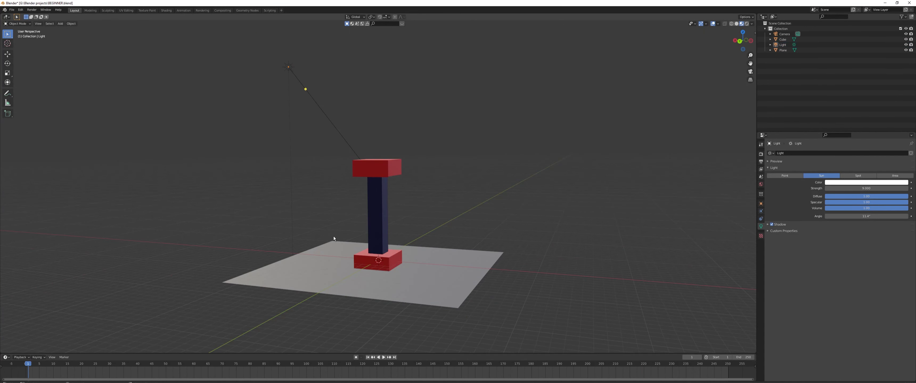
# - Save the project file and render a still image of the scene from the camera
pyautogui.keyDown('shift'); pyautogui.moveTo(333, 236); pyautogui.dragTo(404, 233, button='middle'); pyautogui.keyUp('shift')
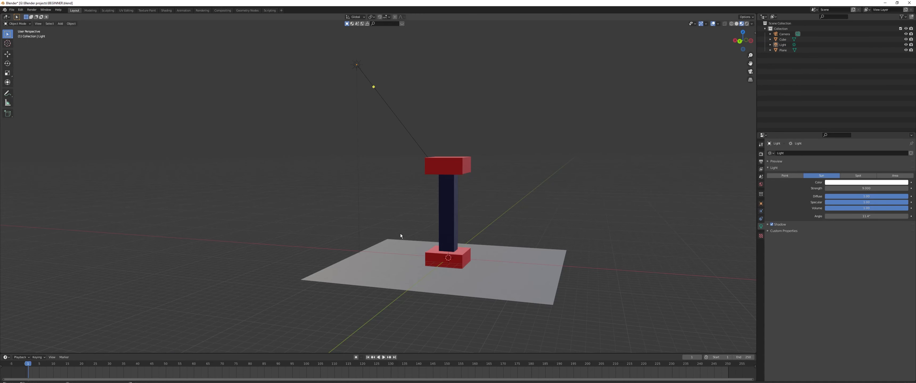
pyautogui.hotkey('ctrl', 's')
pyautogui.keyDown('shift'); pyautogui.moveTo(517, 243); pyautogui.dragTo(444, 189, button='middle'); pyautogui.keyUp('shift')
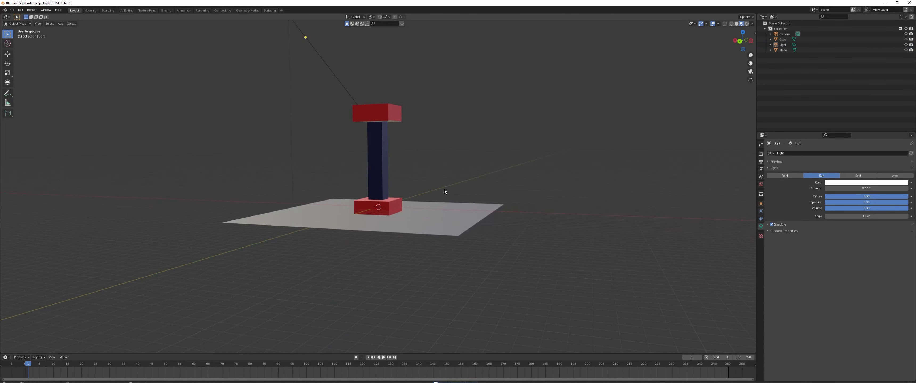
pyautogui.click(37, 10)
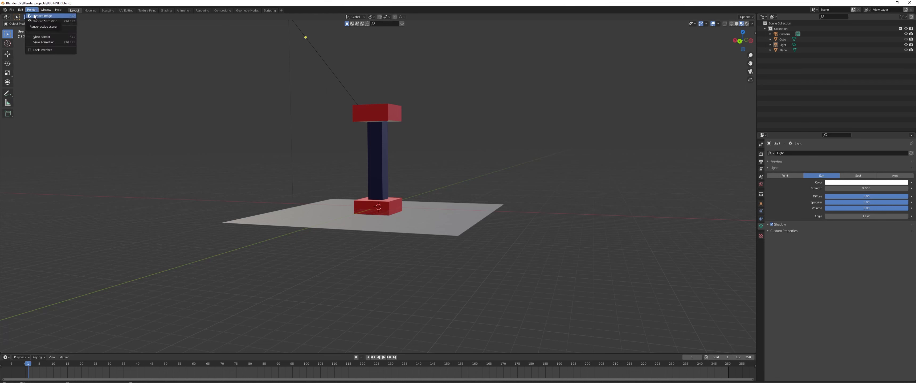
pyautogui.click(35, 16)
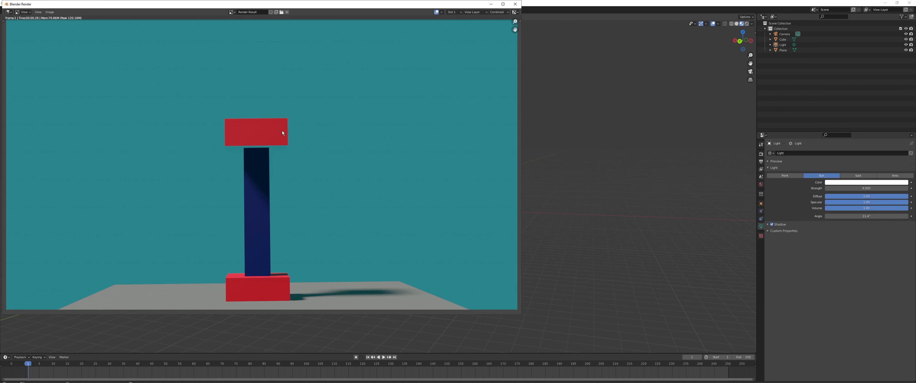
pyautogui.press('F12')
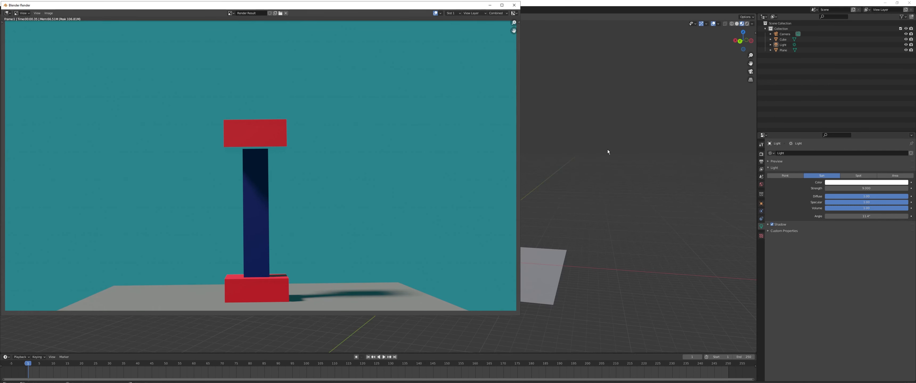